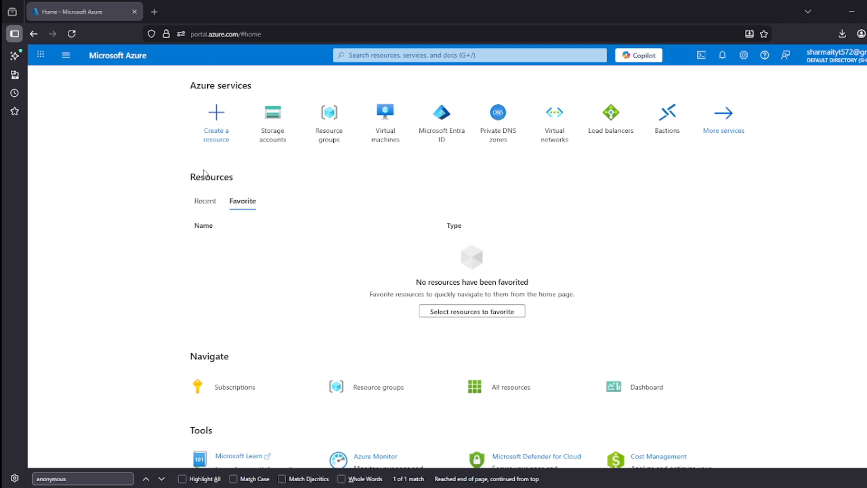
Search the portal for "storage" and open the Storage accounts service.
click(413, 56)
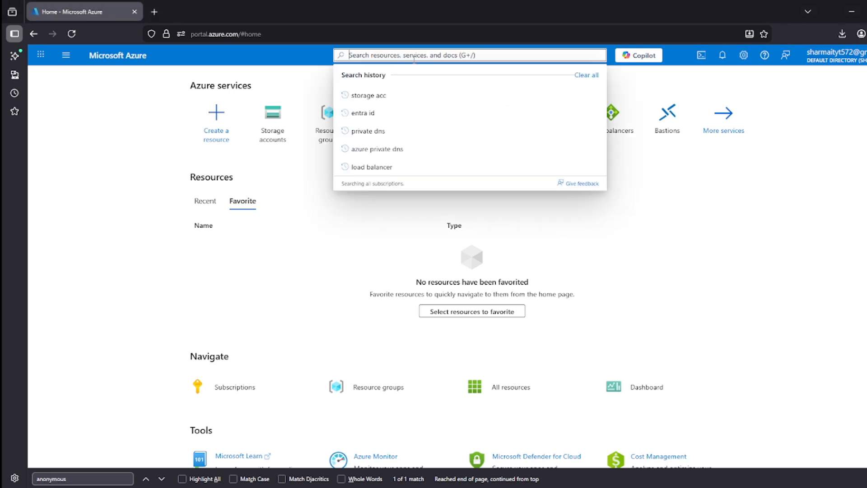
text(stirgae)
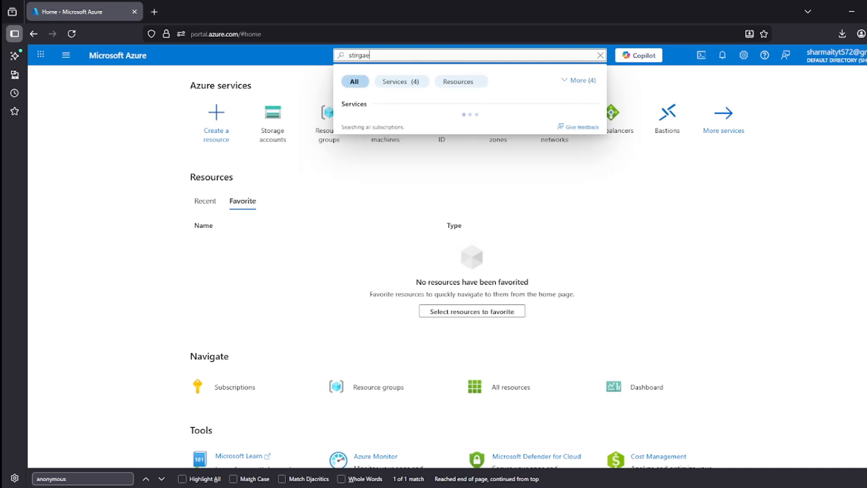
key(BackSpace)
key(BackSpace)
key(BackSpace)
key(BackSpace)
key(BackSpace)
key(BackSpace)
key(BackSpace)
text(stor)
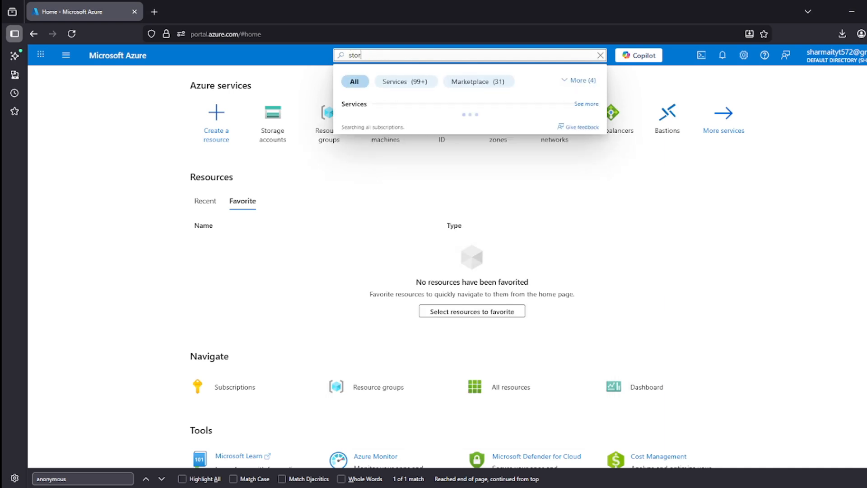
text(age)
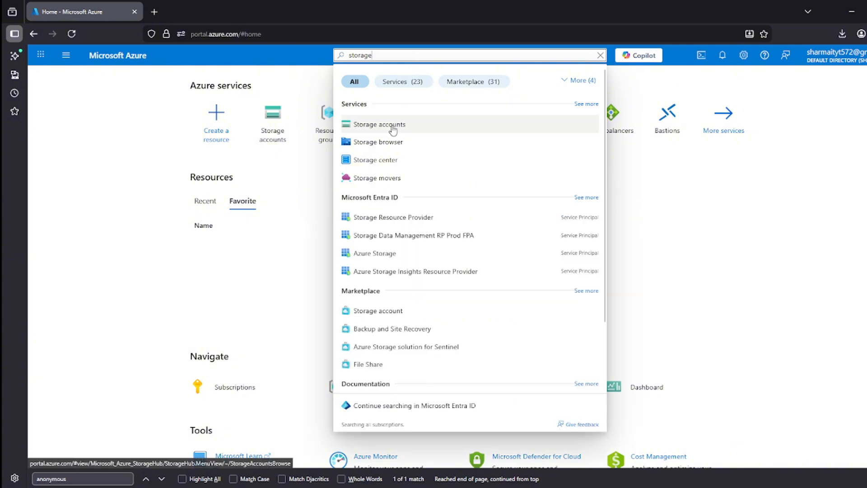
click(393, 129)
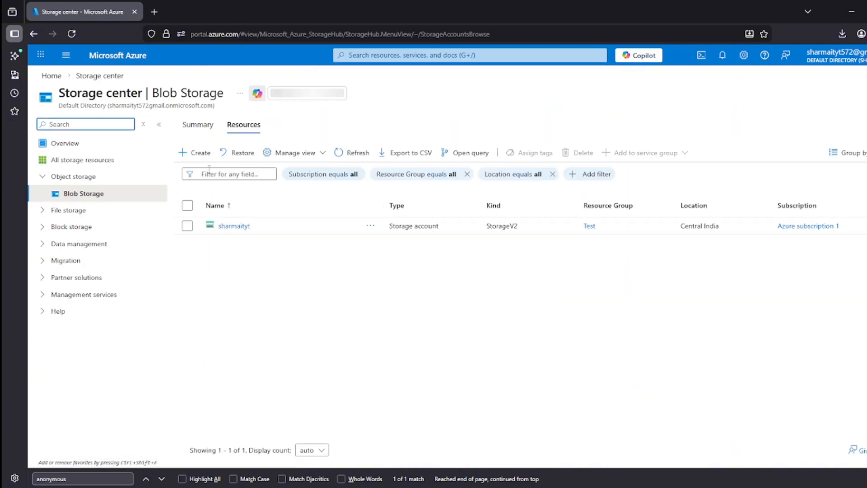
Start a new storage account named demosharmaityt in resource group Test, keeping the (Asia Pacific) Central India region.
click(199, 152)
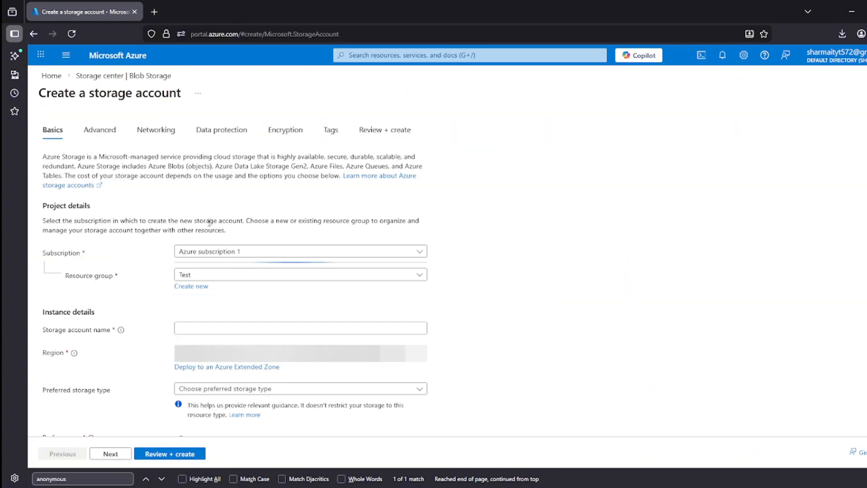
drag(66, 279, 126, 281)
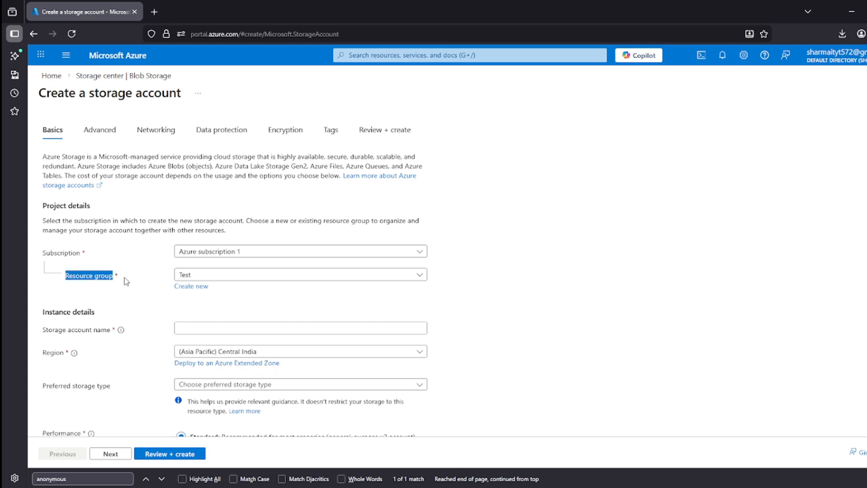
click(126, 280)
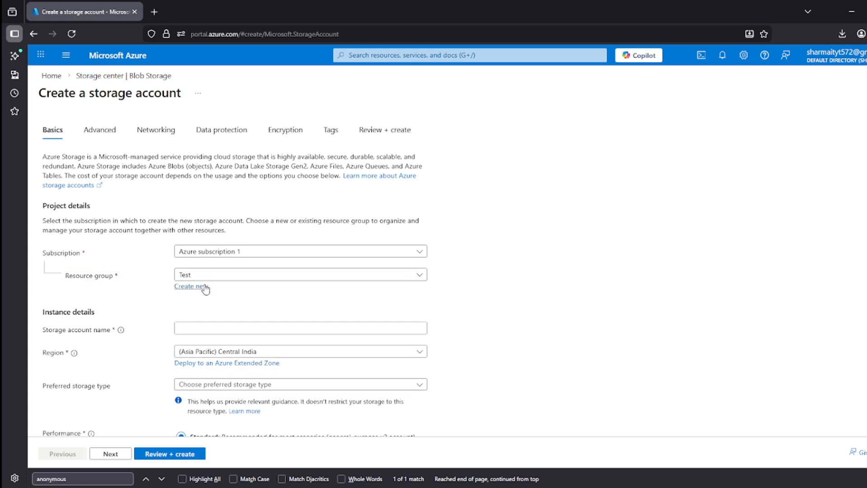
click(204, 326)
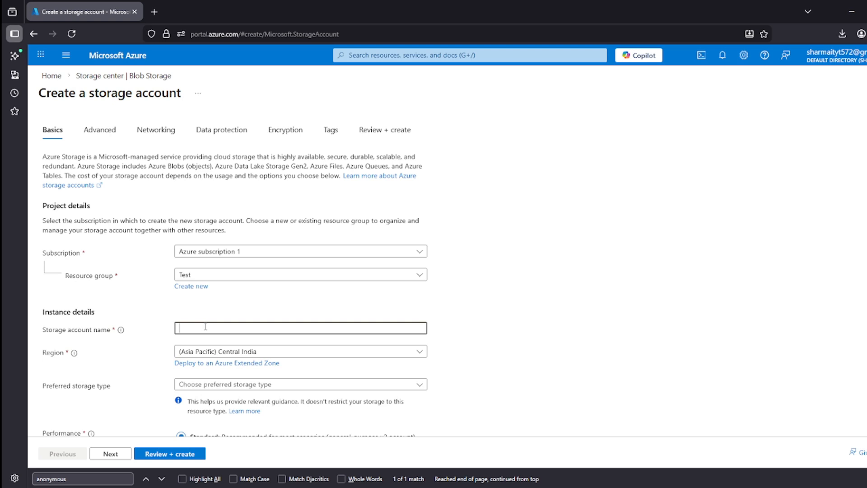
text(demosharmaityt)
click(397, 351)
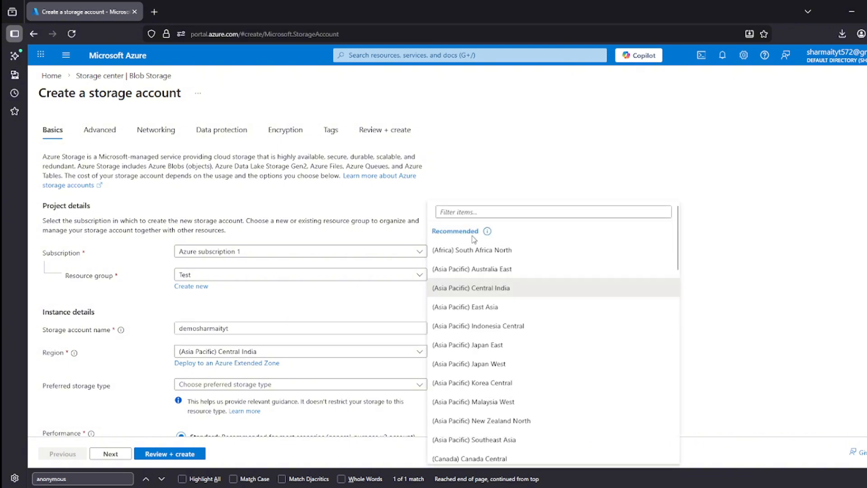
click(119, 381)
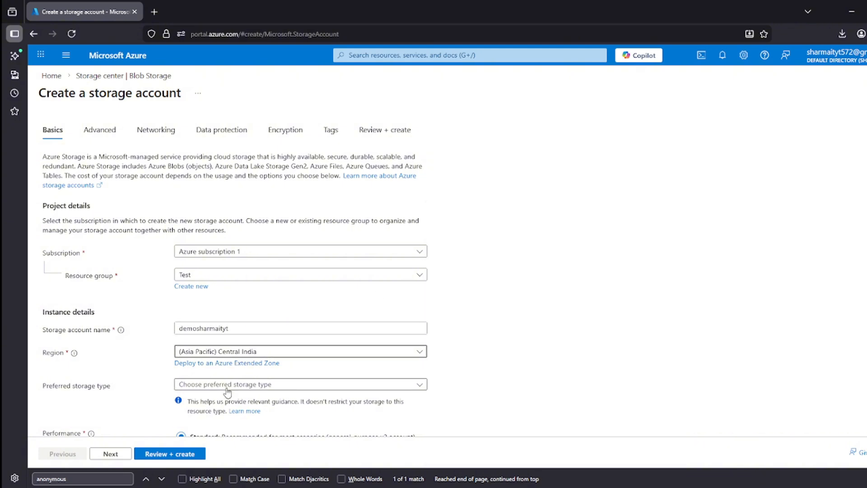
Set the preferred storage type to Azure Blob Storage or Azure Data Lake Storage Gen 2, keeping Standard performance.
click(229, 384)
click(120, 370)
scroll(121, 370, down, 3)
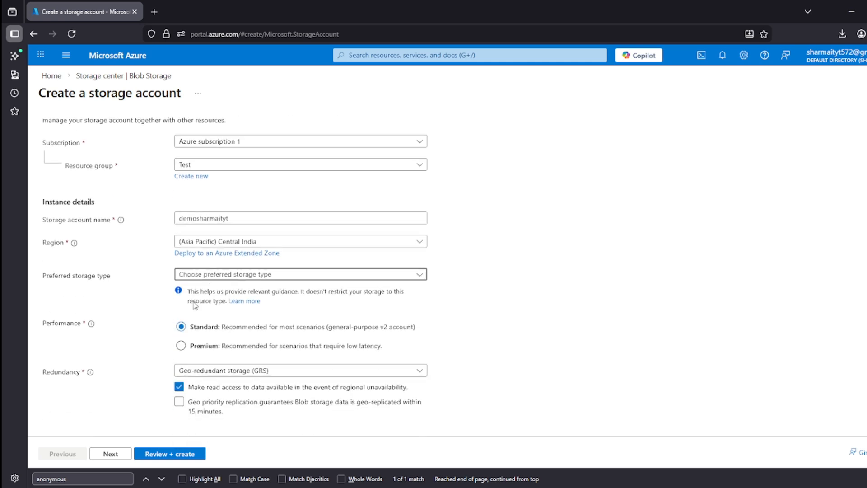
click(214, 281)
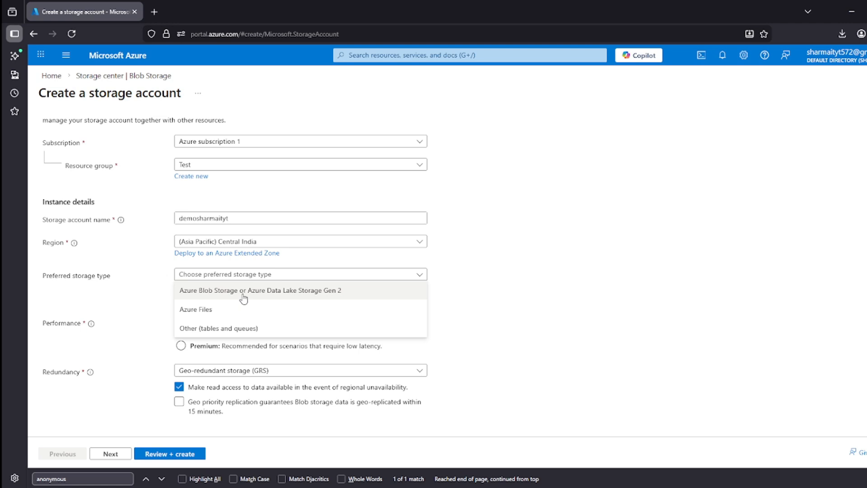
click(244, 297)
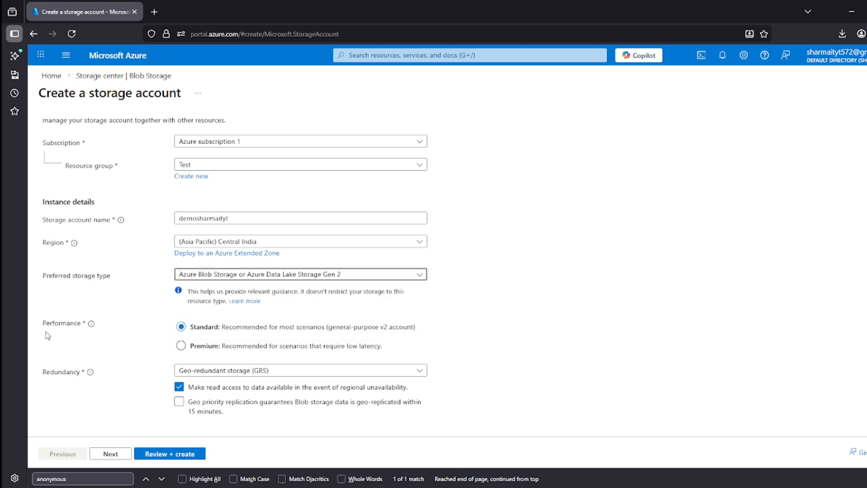
drag(43, 325, 75, 327)
click(75, 326)
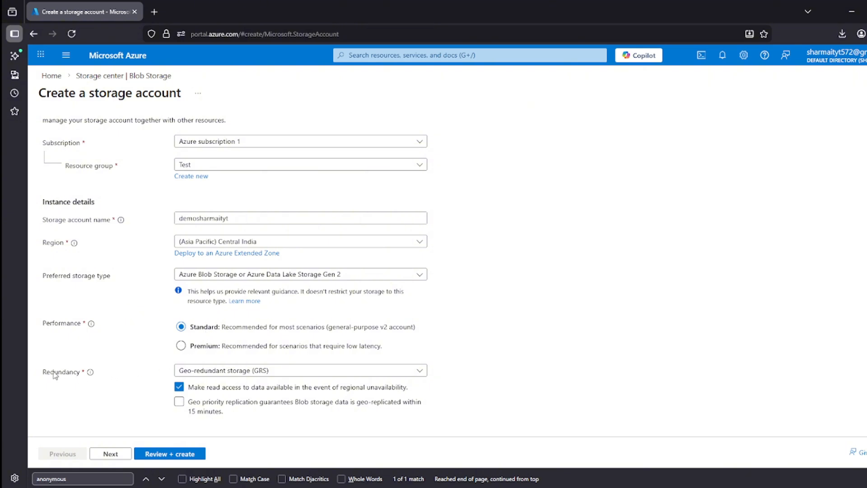
Set the redundancy to Locally-redundant storage (LRS) and continue to the Advanced settings.
drag(54, 371, 89, 371)
click(199, 370)
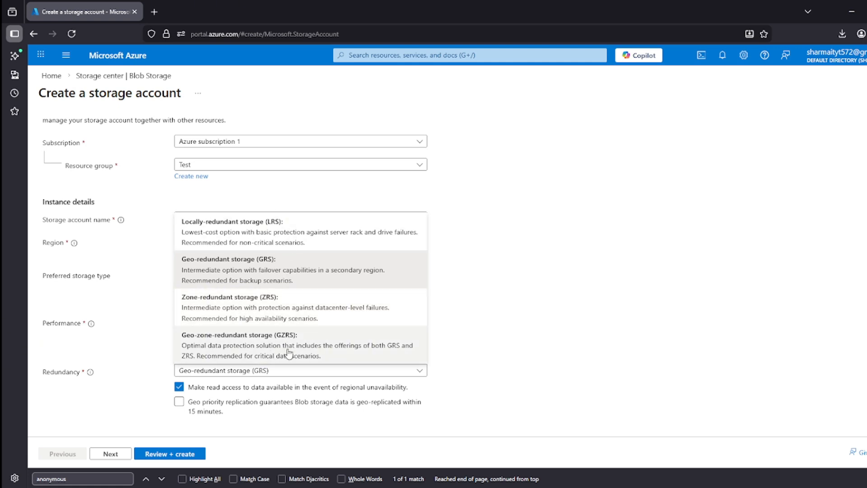
click(255, 240)
click(114, 457)
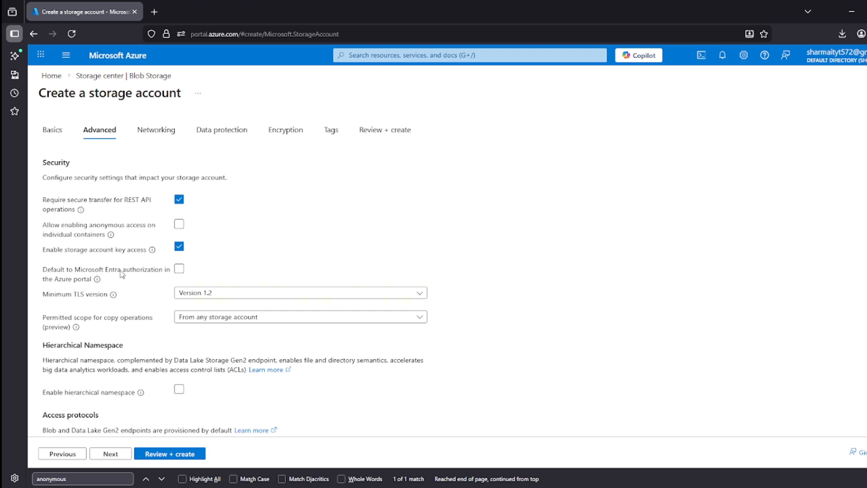
Keep the default Advanced and Networking settings, review the configuration and create the storage account.
drag(44, 227, 81, 239)
click(81, 239)
scroll(125, 236, down, 6)
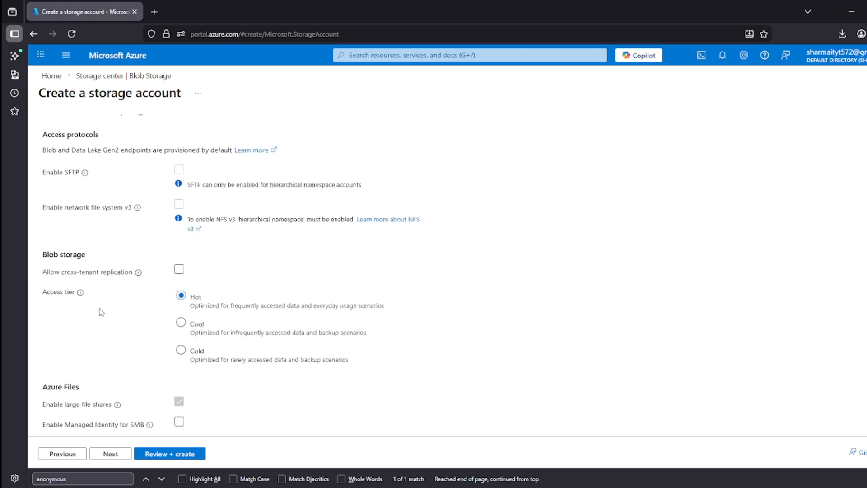
drag(47, 255, 82, 260)
click(45, 292)
click(125, 453)
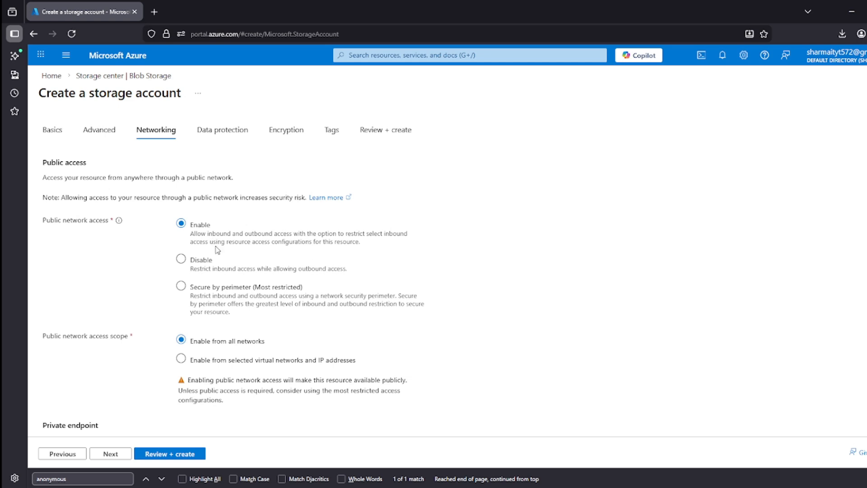
click(157, 455)
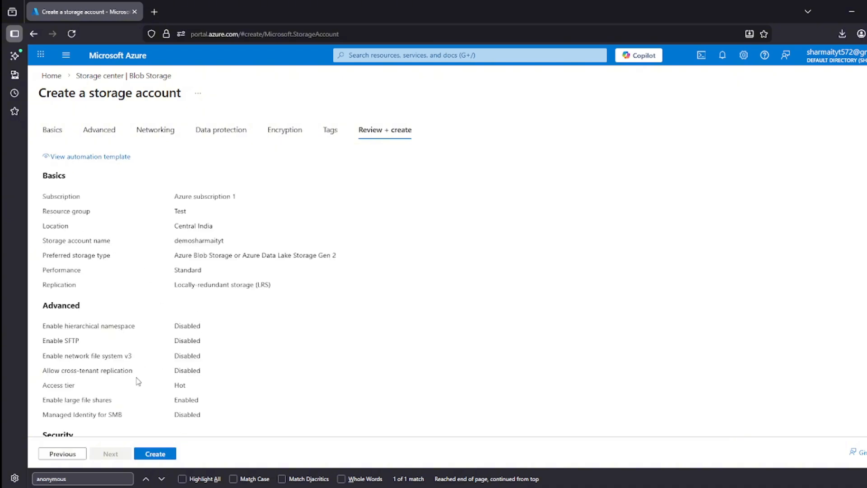
click(154, 453)
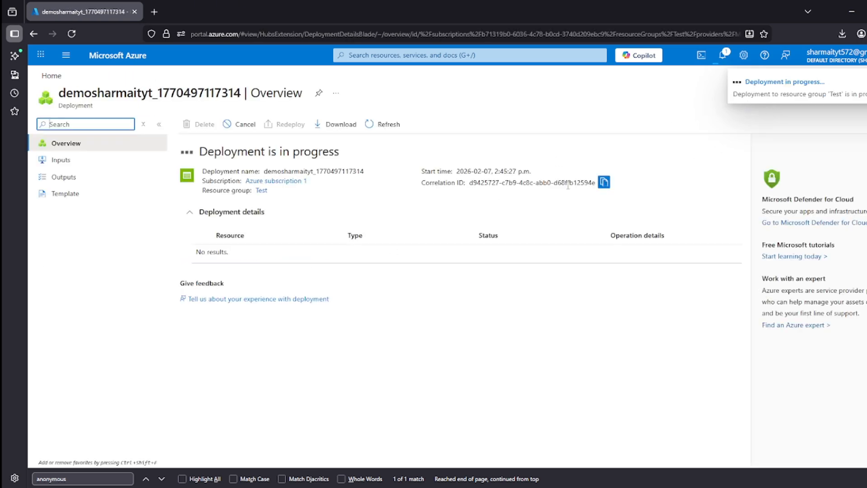
Search the web in a new browser tab for "download azure storage explorer" and open Microsoft's Azure Storage Explorer page.
click(154, 12)
text(downl)
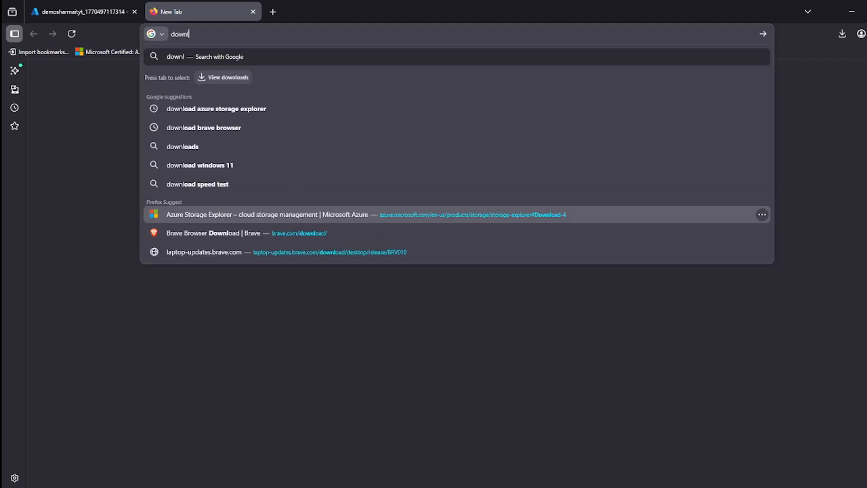
text(oad azure)
key(Down)
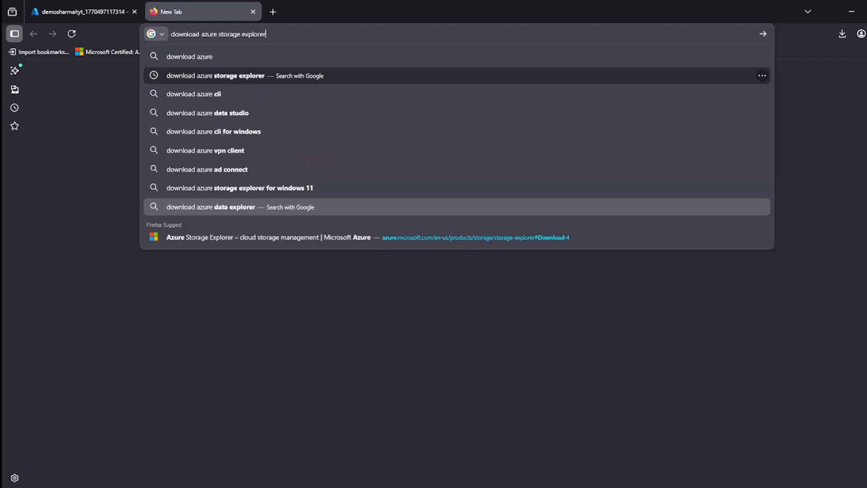
key(Return)
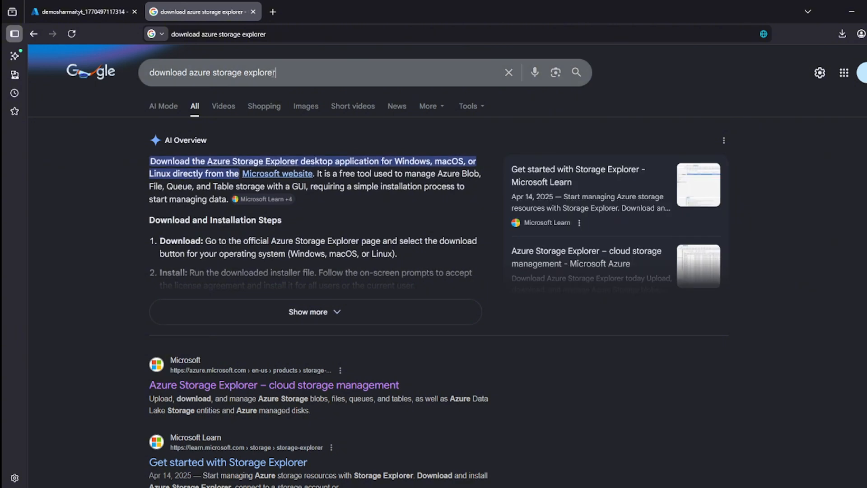
click(271, 73)
click(72, 183)
scroll(76, 180, down, 5)
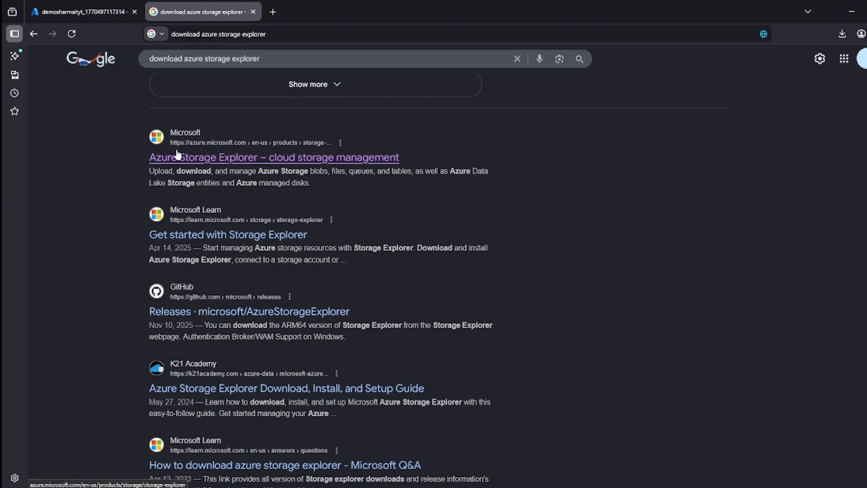
click(176, 158)
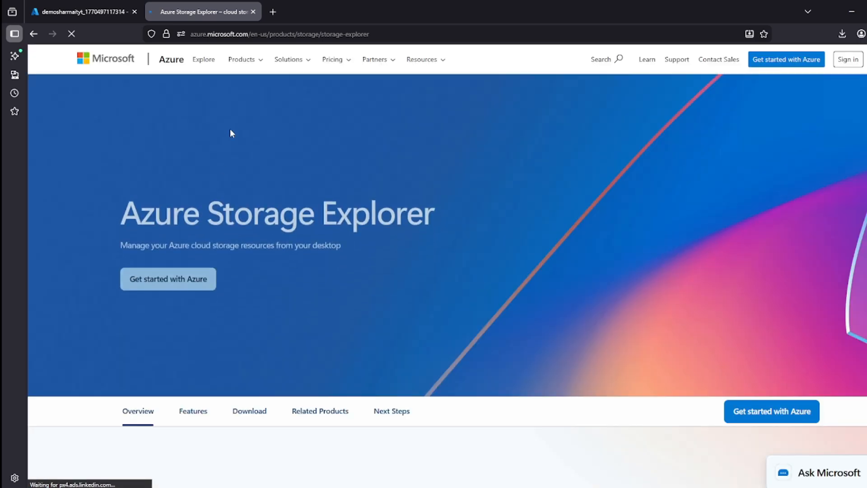
Download the Windows x64 version of Azure Storage Explorer from the page's download section.
scroll(239, 199, down, 2)
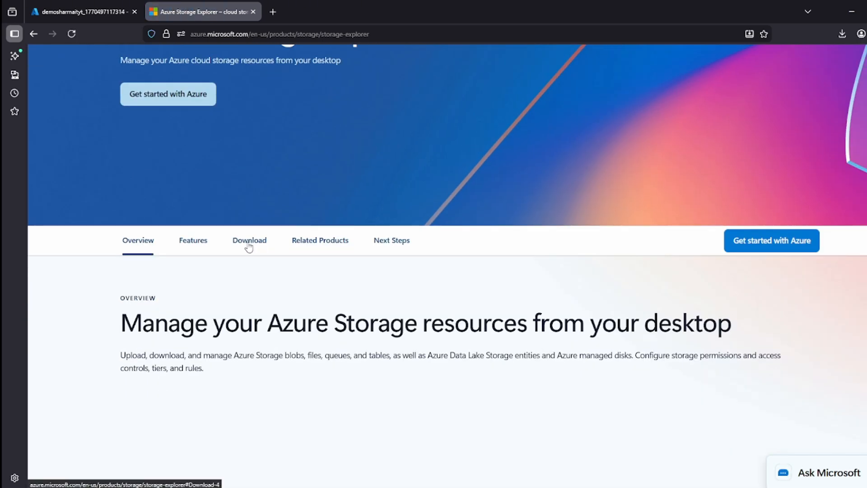
click(248, 243)
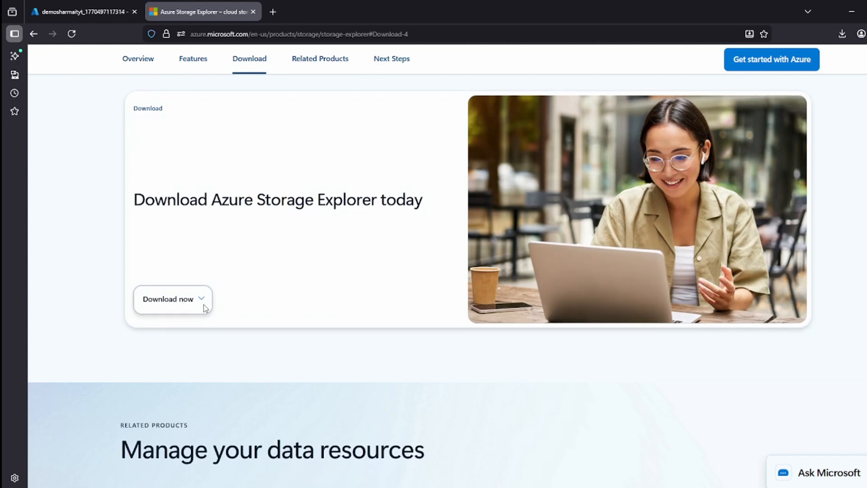
click(204, 301)
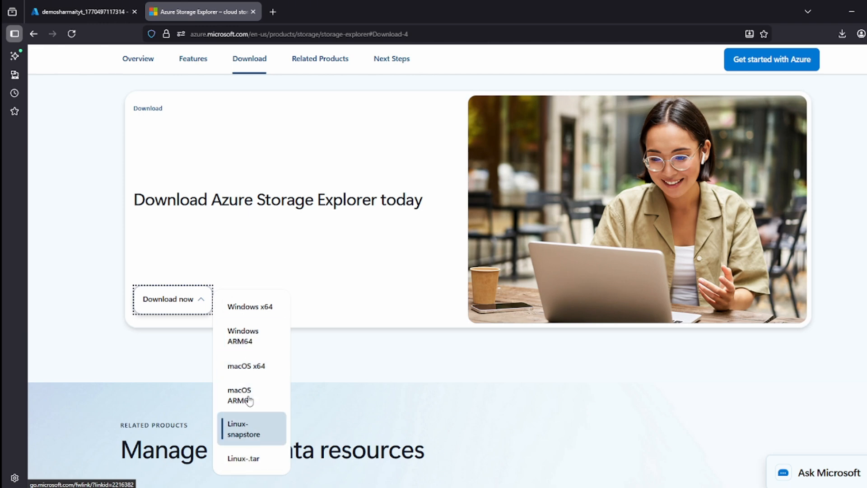
click(238, 308)
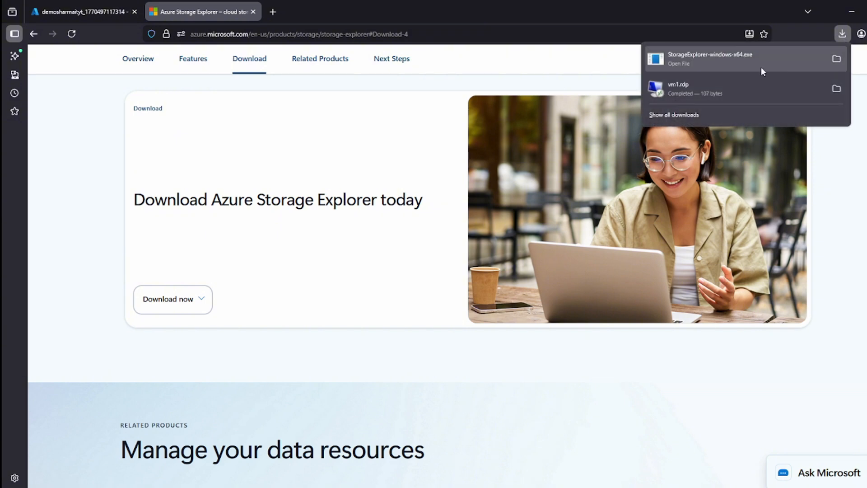
click(433, 212)
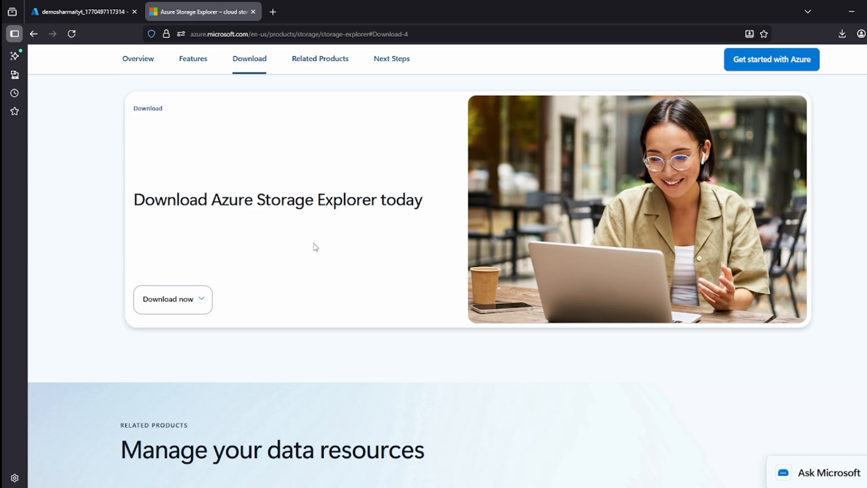
key(super)
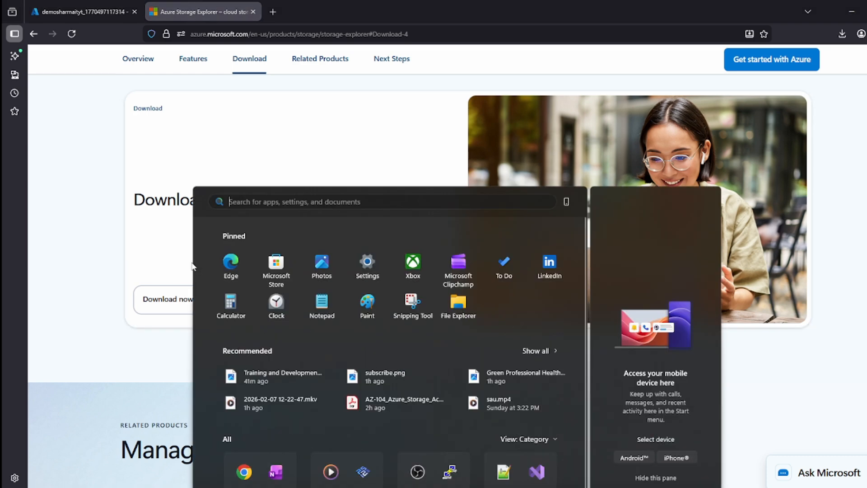
text(stor)
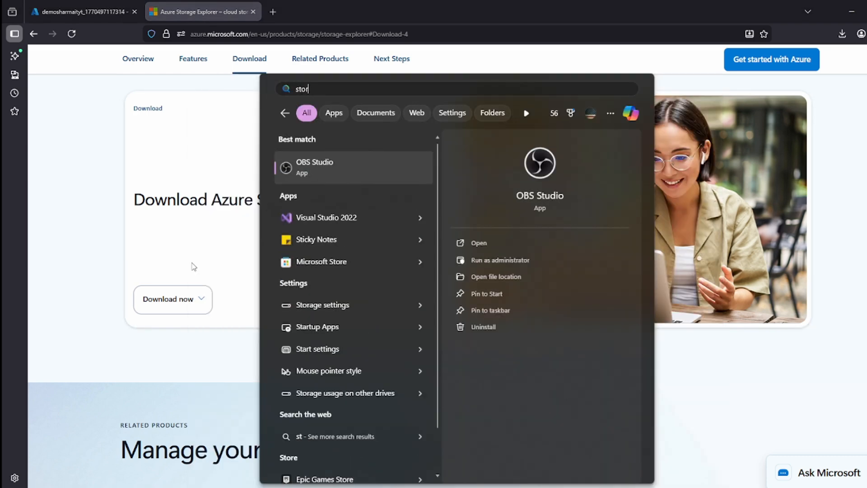
key(BackSpace)
key(BackSpace)
key(BackSpace)
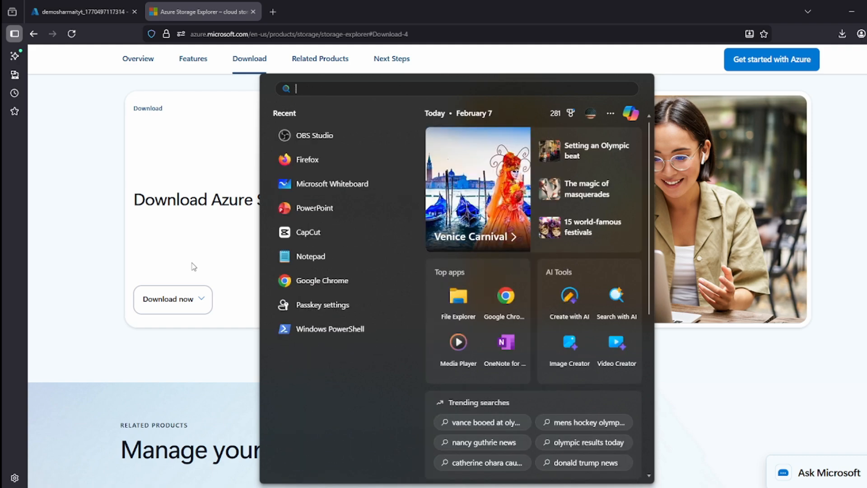
key(super)
key(super)
Search Windows for "storage e", launch Microsoft Azure Storage Explorer and widen its resource explorer pane.
key(super)
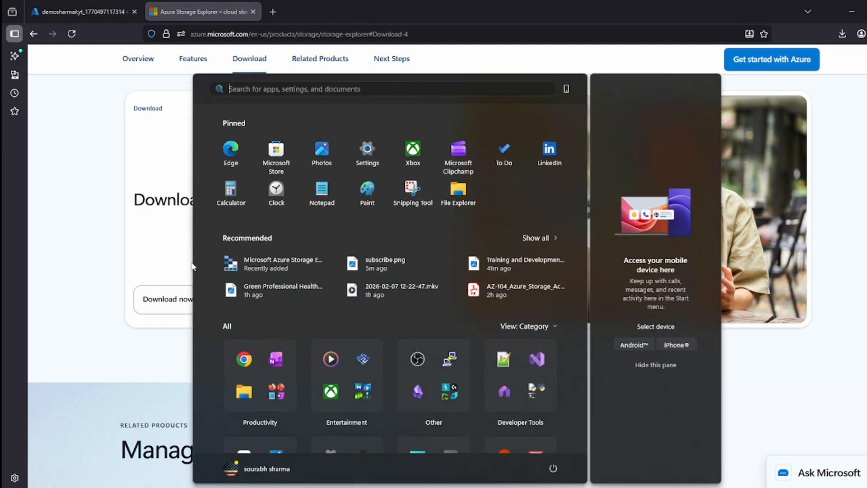
text(stor)
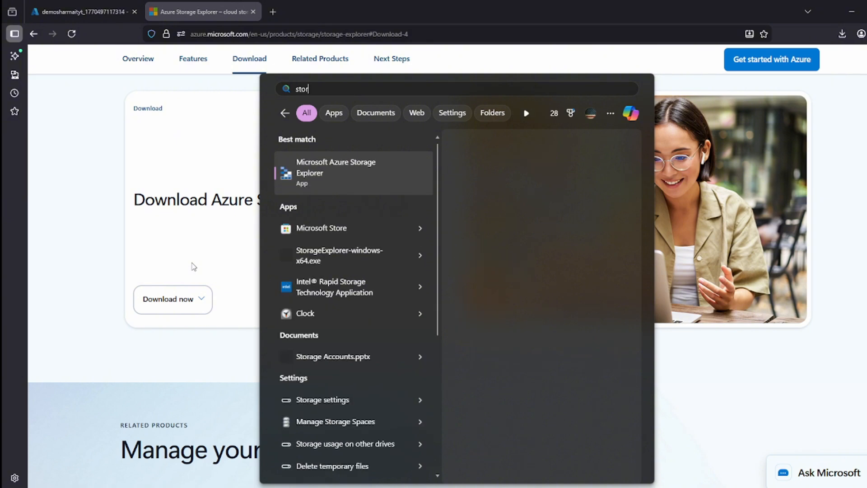
text(age e)
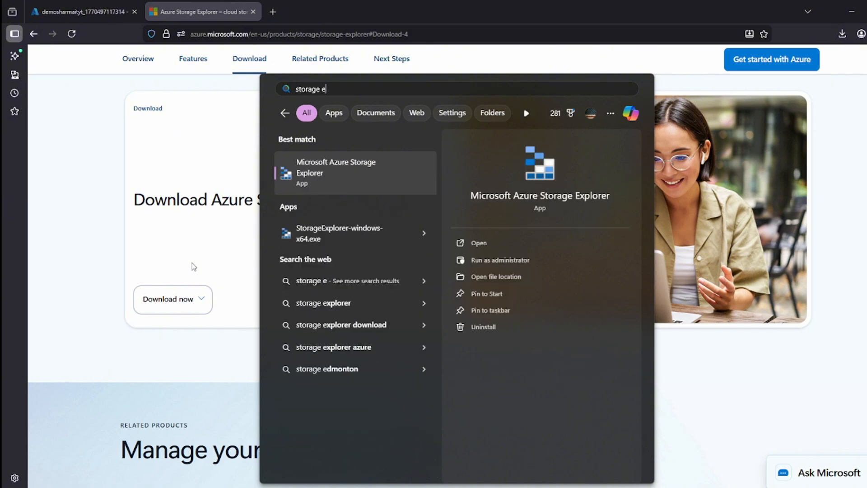
scroll(193, 267, up, 1)
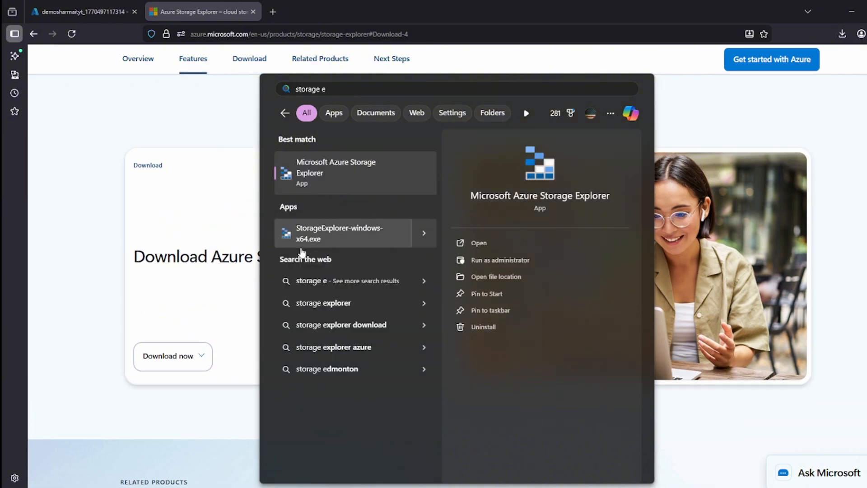
click(328, 177)
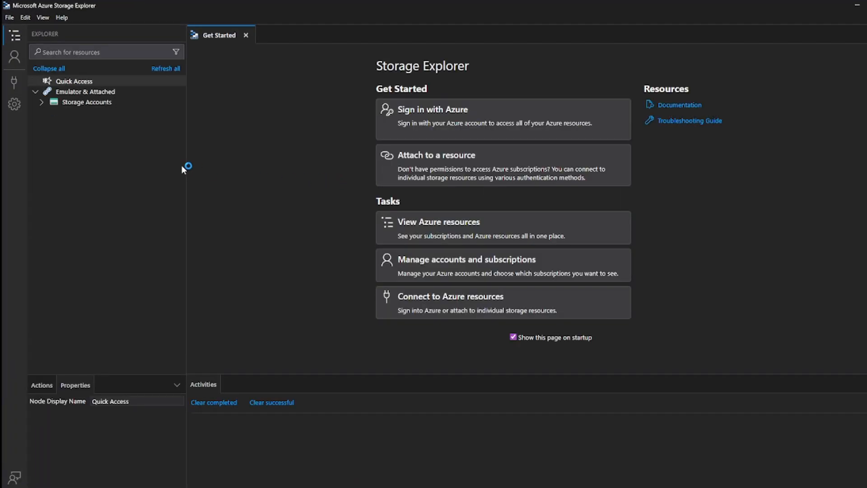
drag(186, 130, 235, 130)
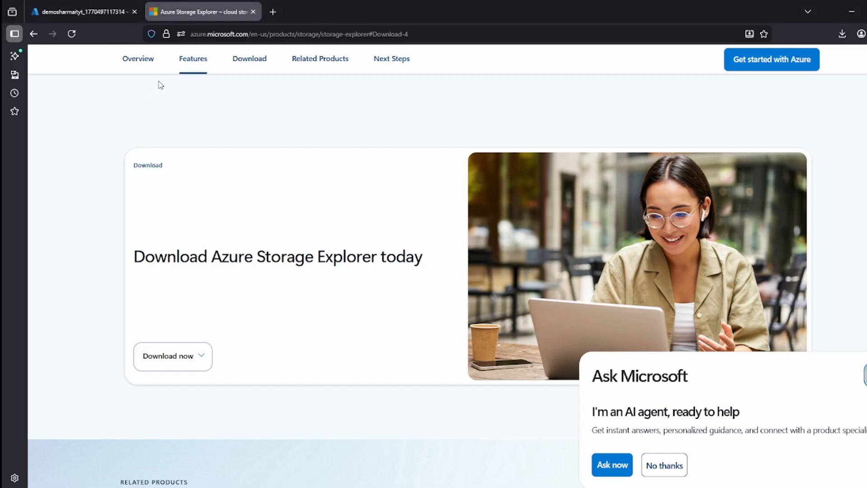
Switch back to the Azure portal in the browser, go to the newly deployed storage account and open its containers.
click(82, 16)
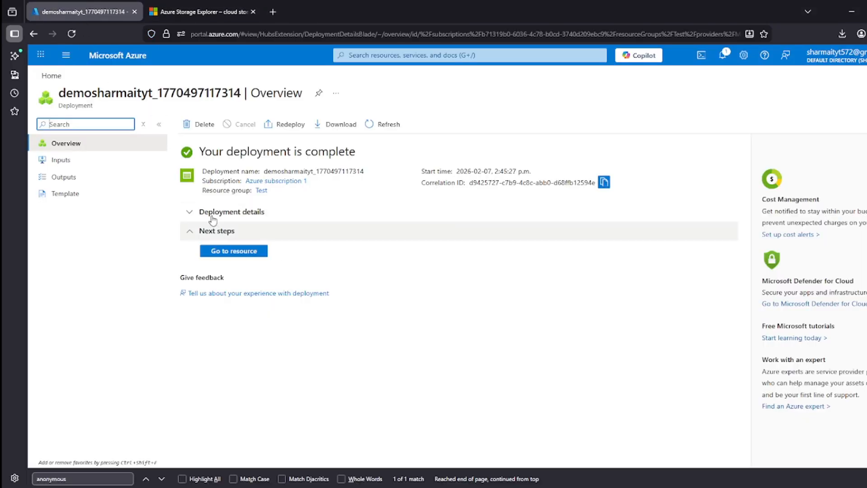
click(194, 157)
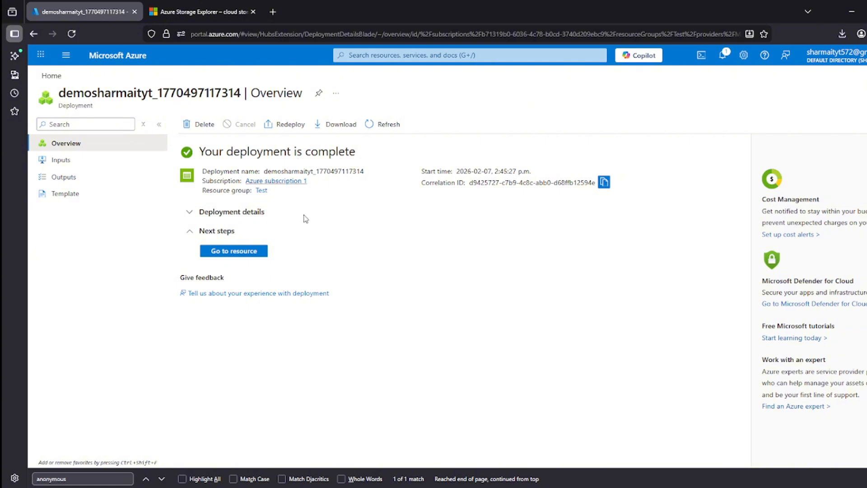
click(233, 250)
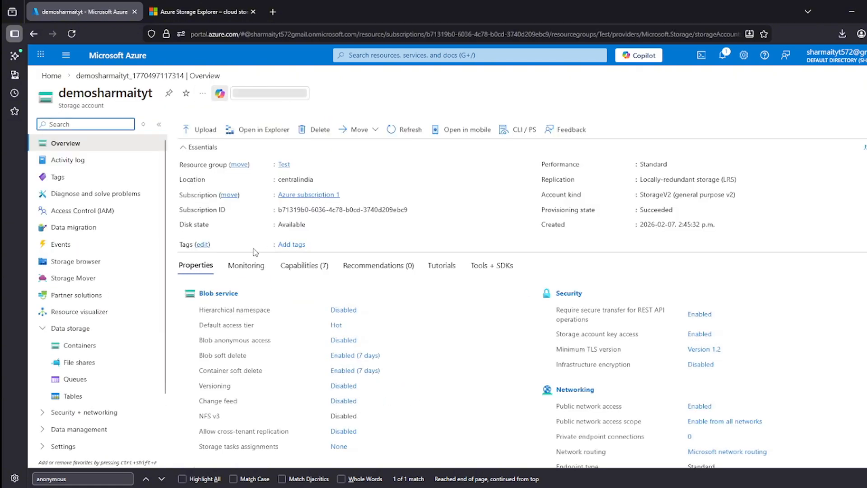
click(79, 349)
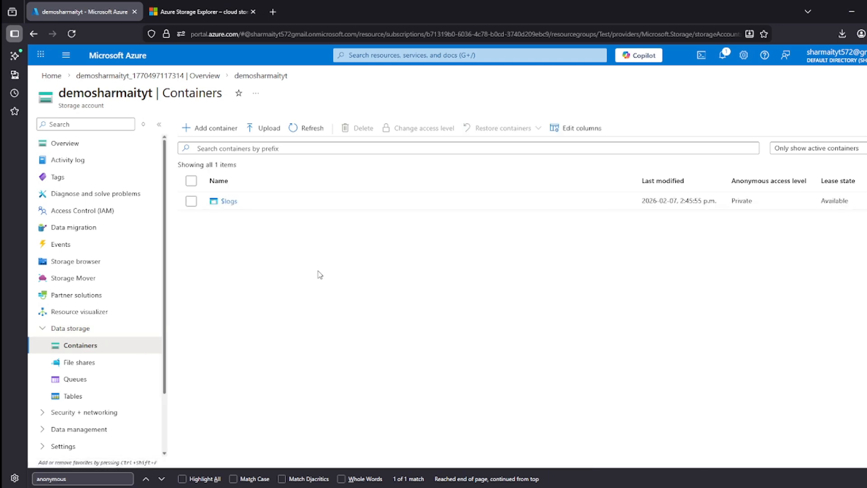
Create a container named "images" with private access in the storage account and refresh the container list.
click(230, 127)
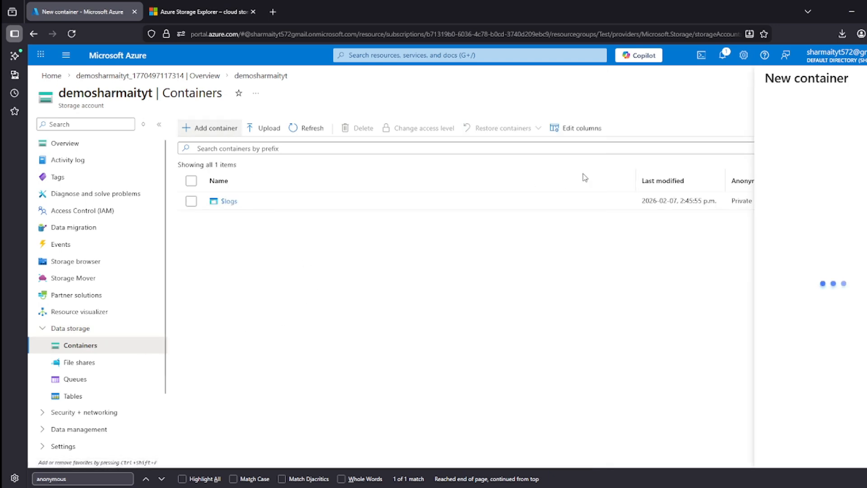
text(im)
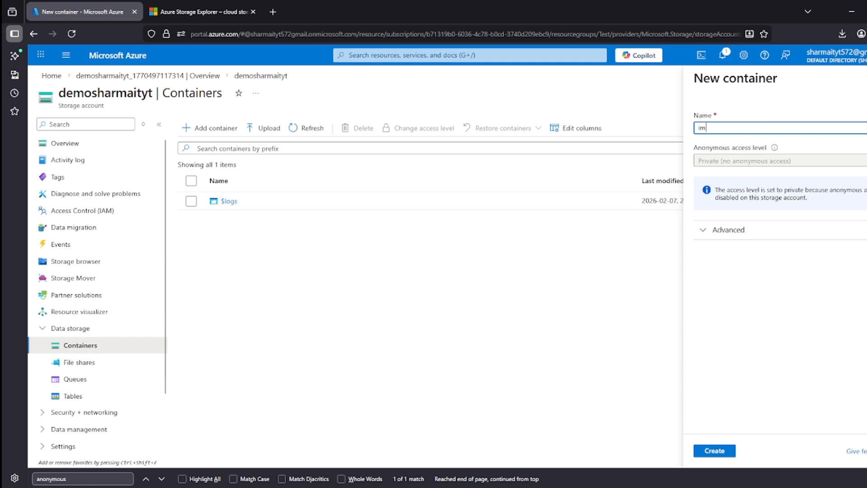
text(ages)
click(777, 315)
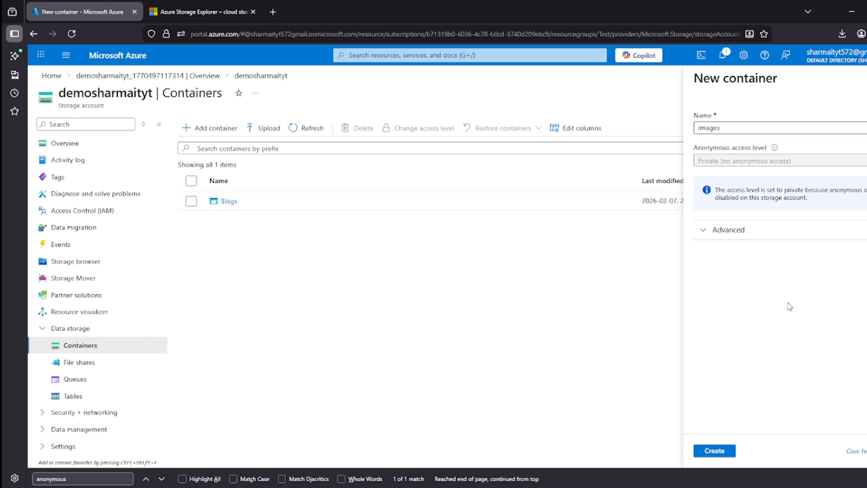
click(715, 450)
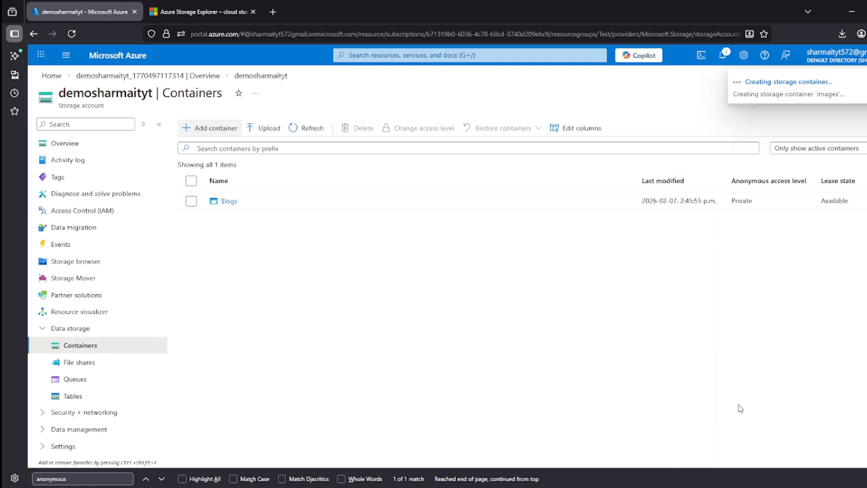
click(314, 131)
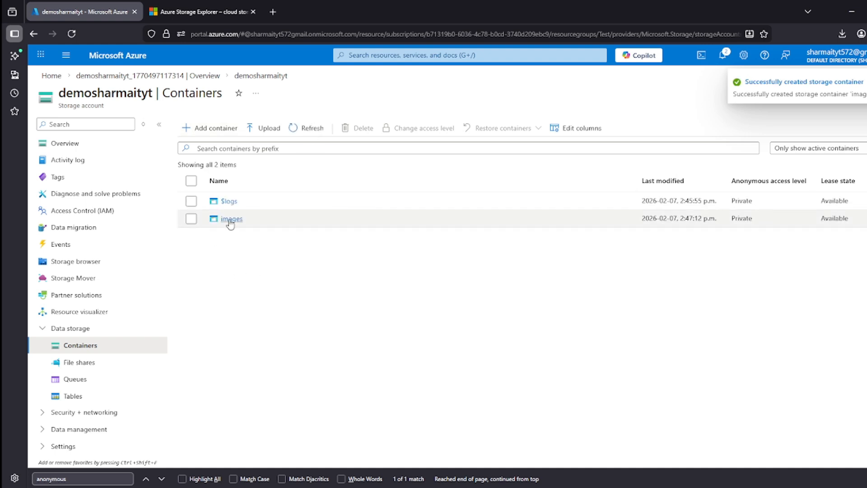
Open the images container and upload subscribe.png from the Downloads folder as a blob.
click(232, 220)
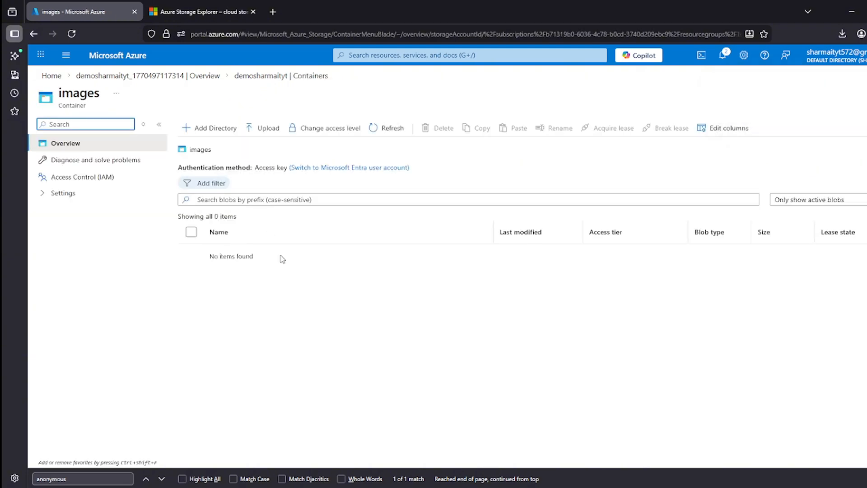
click(250, 129)
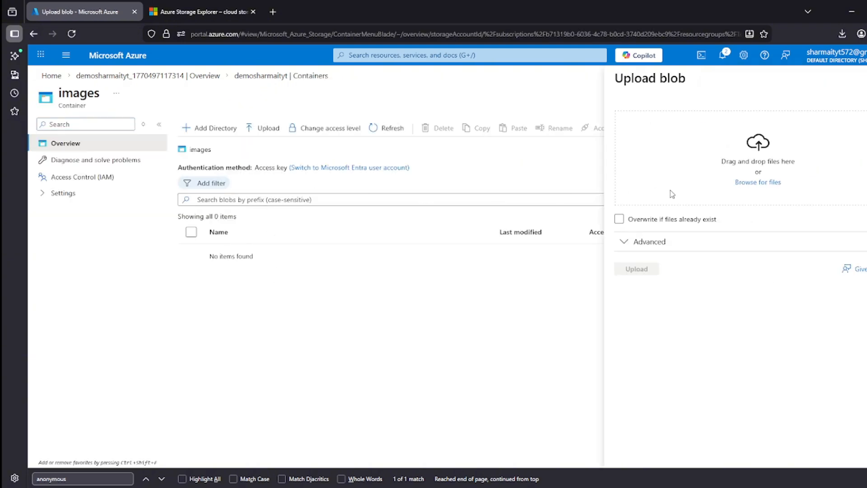
click(748, 182)
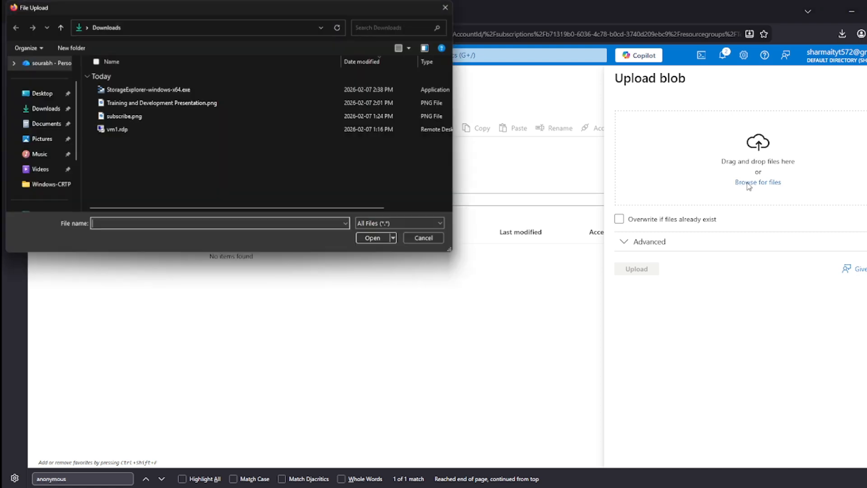
click(129, 115)
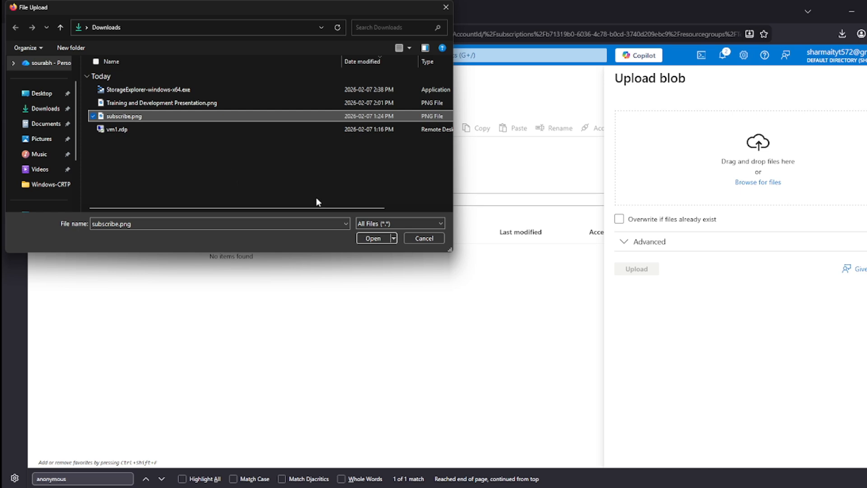
click(372, 238)
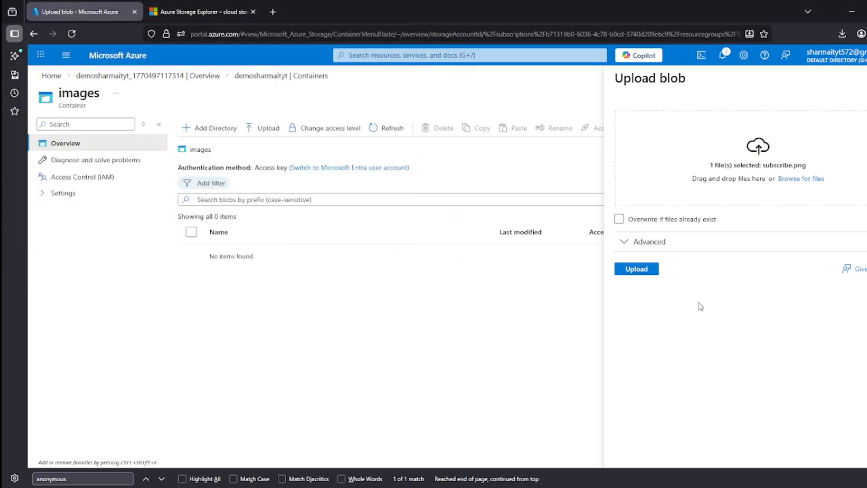
click(646, 270)
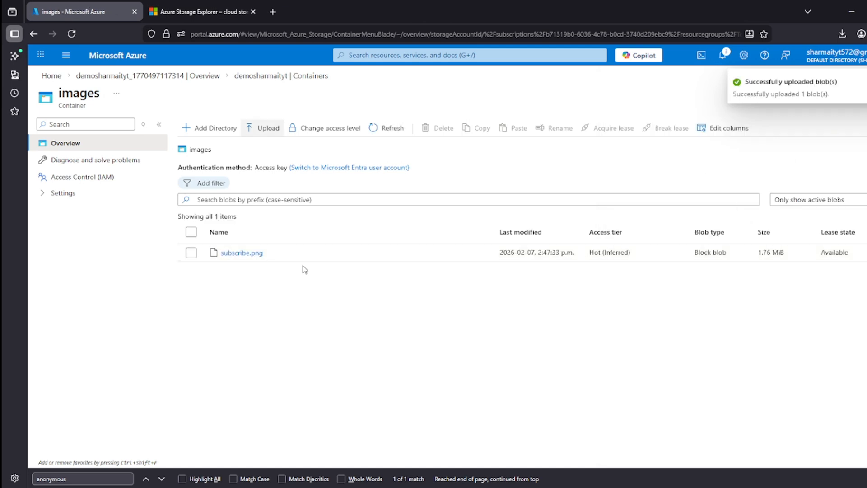
Copy the URL of the subscribe.png blob, try to open it in a new browser tab and examine the response.
click(241, 253)
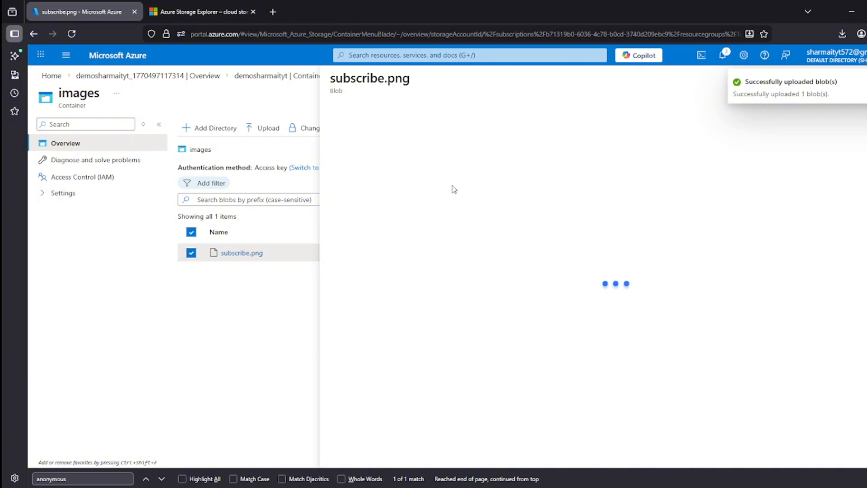
click(557, 169)
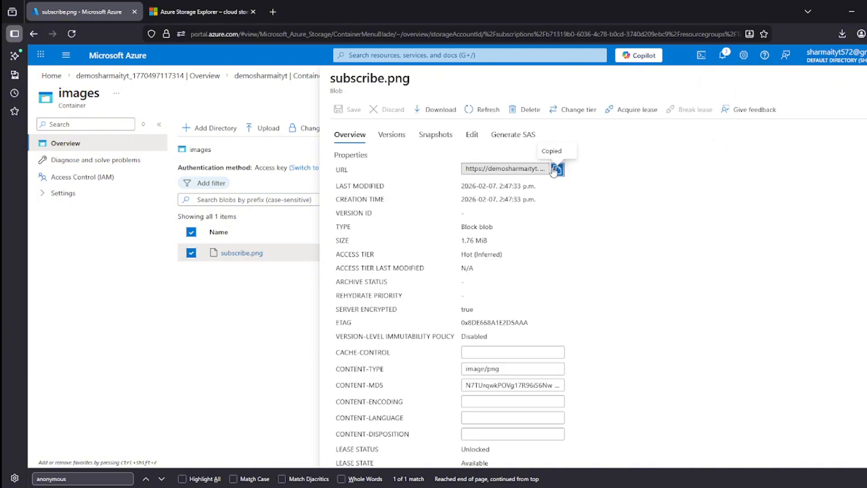
click(273, 12)
key(ctrl+v)
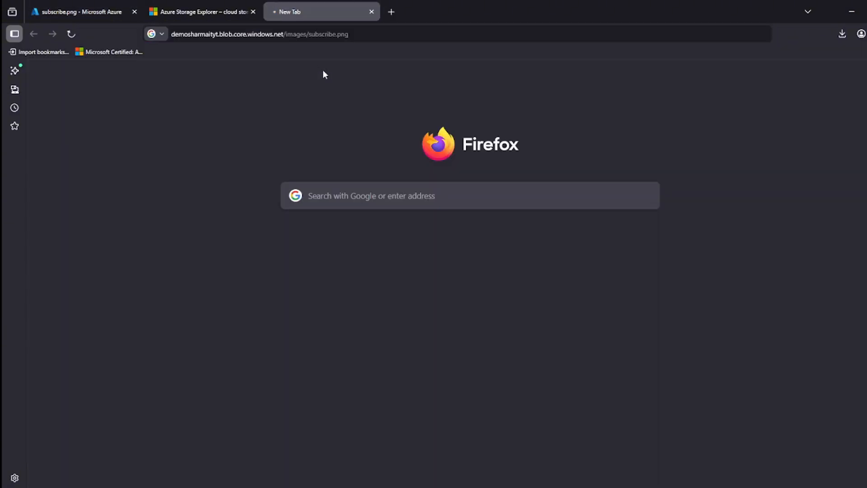
key(Return)
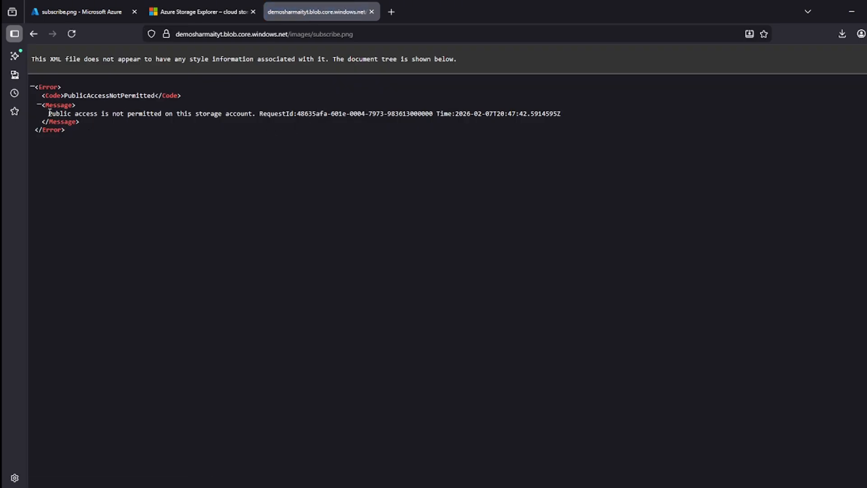
drag(63, 95, 154, 95)
Return to the Azure portal, close the blob details and reopen the new storage account from the storage accounts list.
click(76, 13)
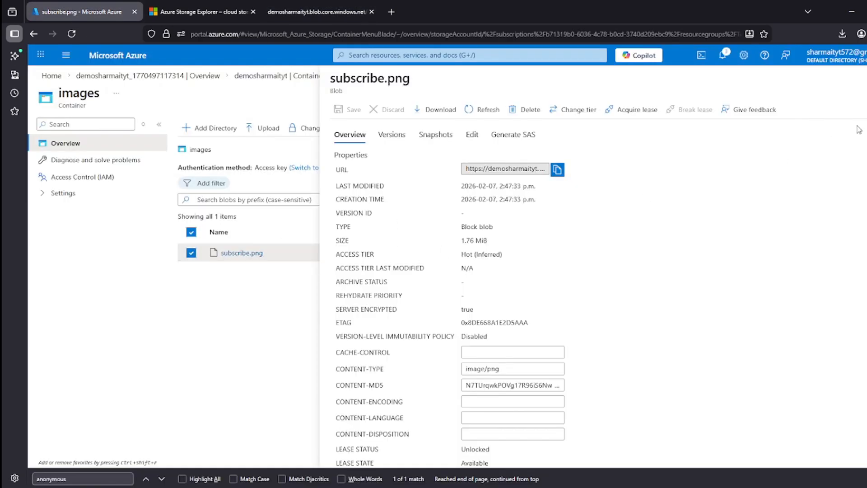
click(866, 78)
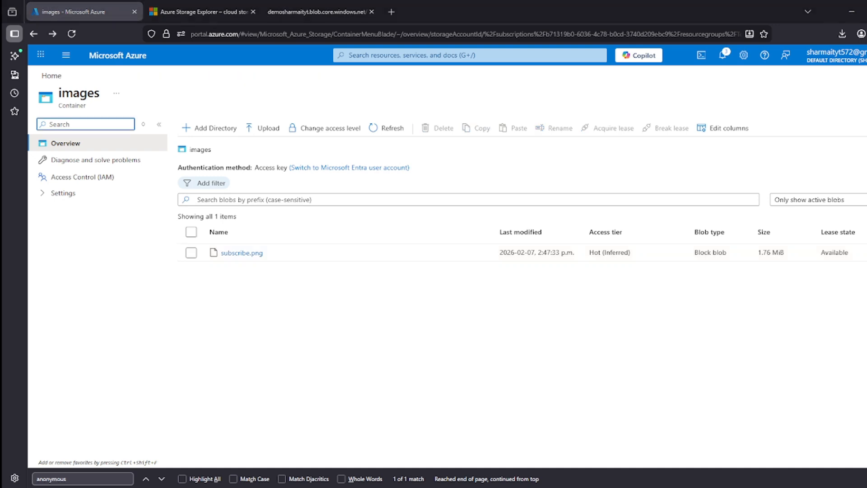
click(51, 75)
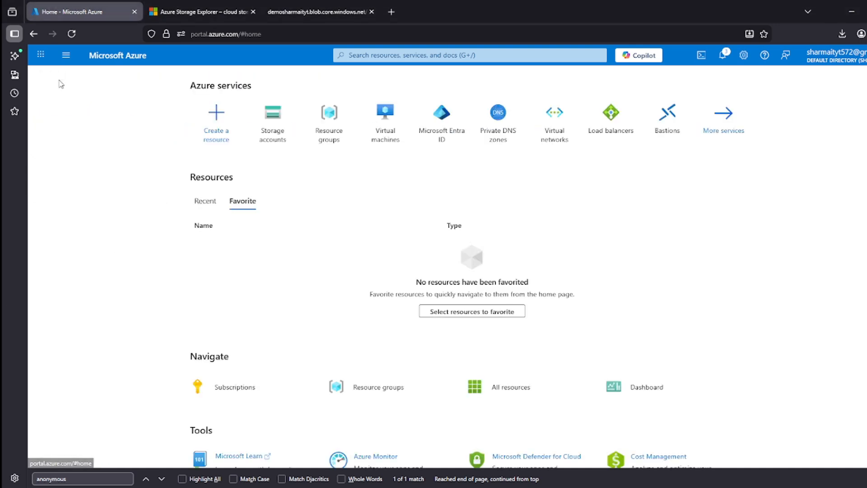
click(267, 118)
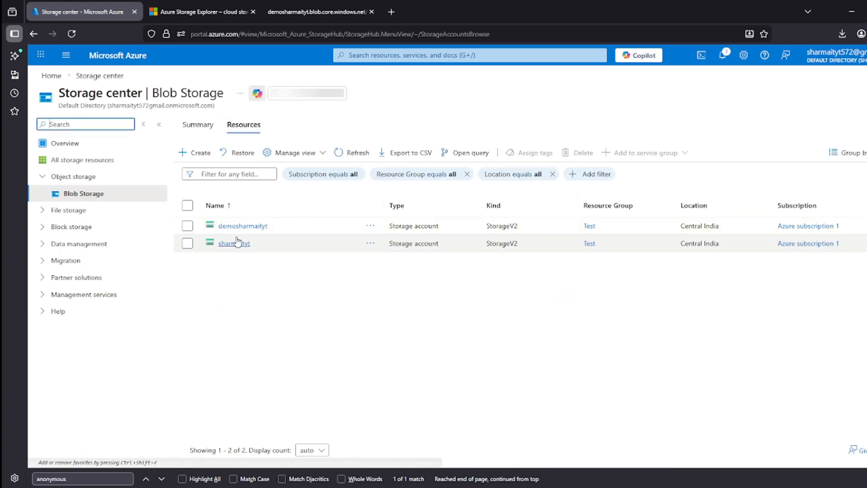
click(245, 226)
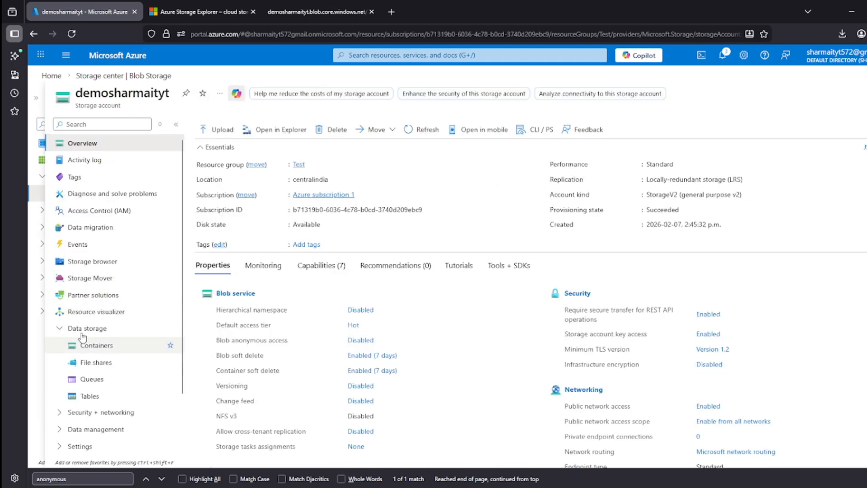
Open the storage account's access keys page under Security + networking and examine the key1 entry.
scroll(77, 334, down, 3)
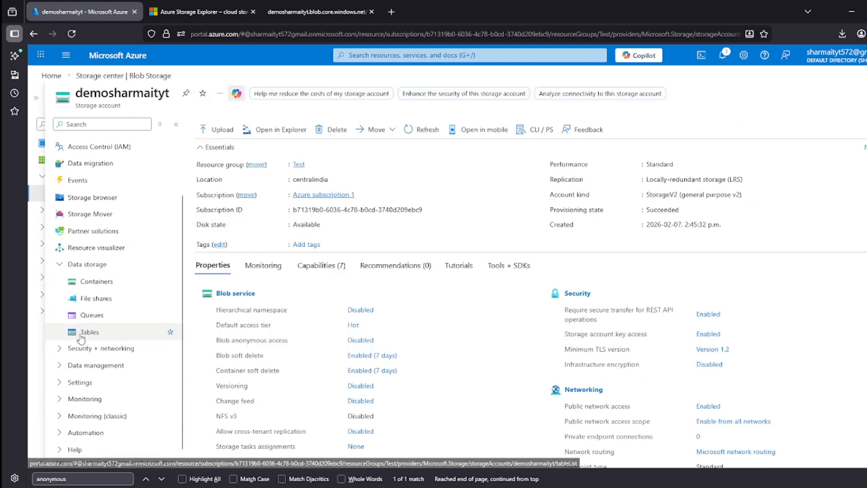
click(59, 348)
scroll(91, 347, down, 3)
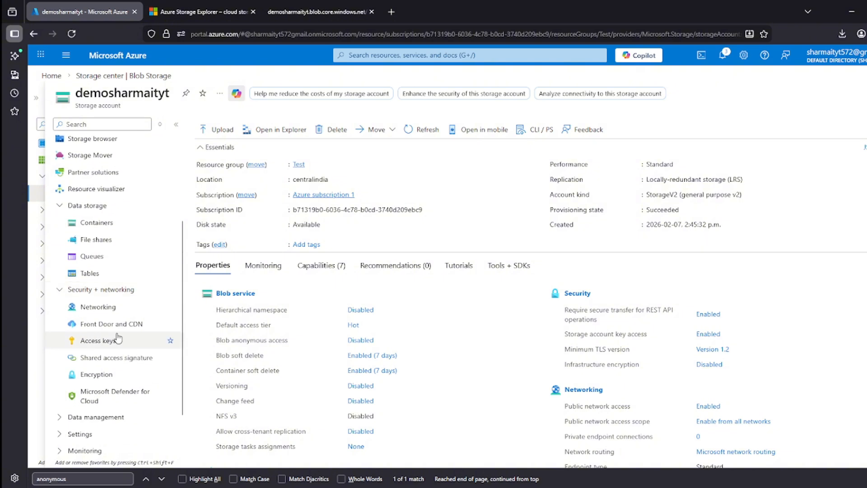
click(94, 343)
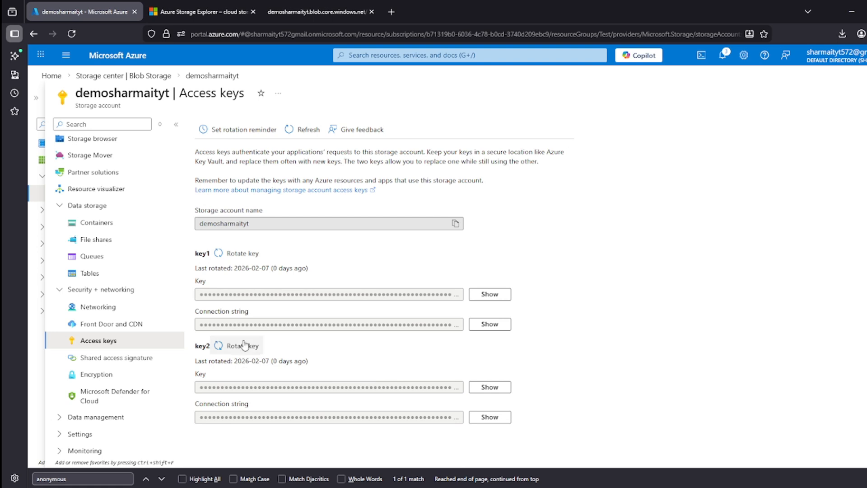
drag(208, 294, 291, 296)
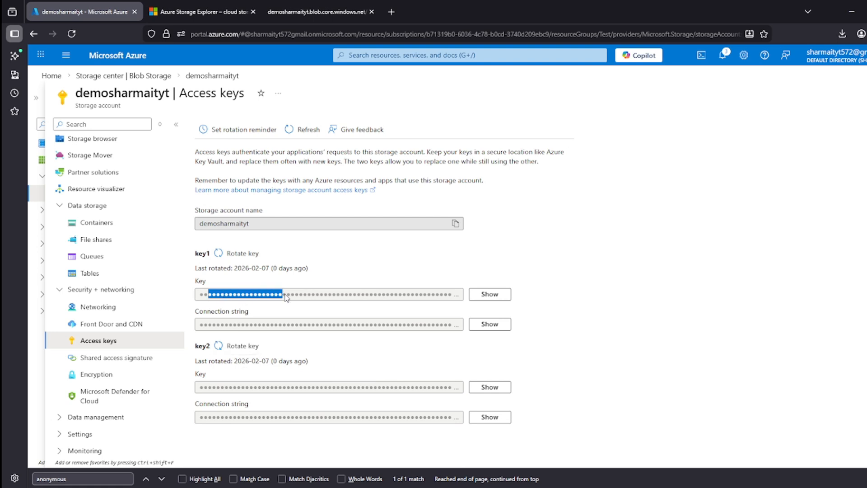
click(307, 298)
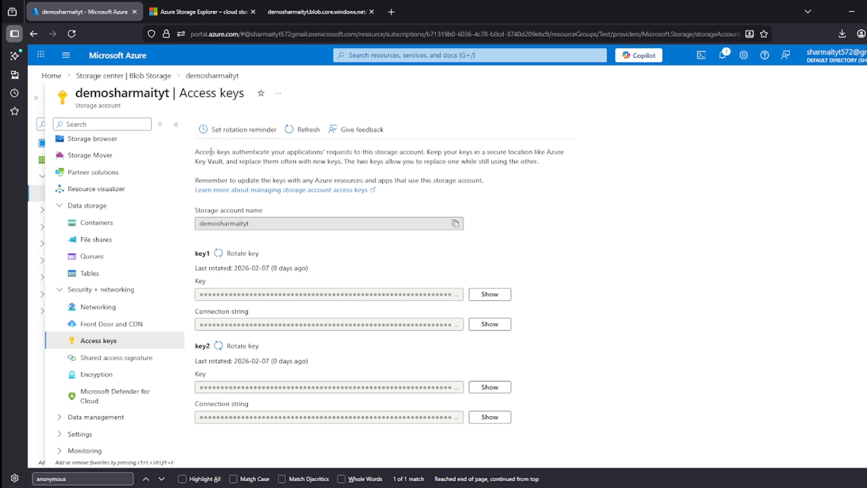
click(233, 134)
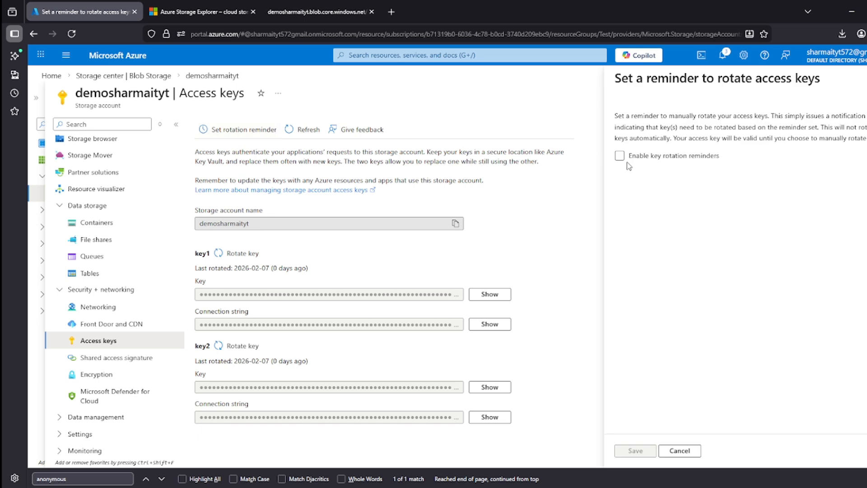
click(619, 156)
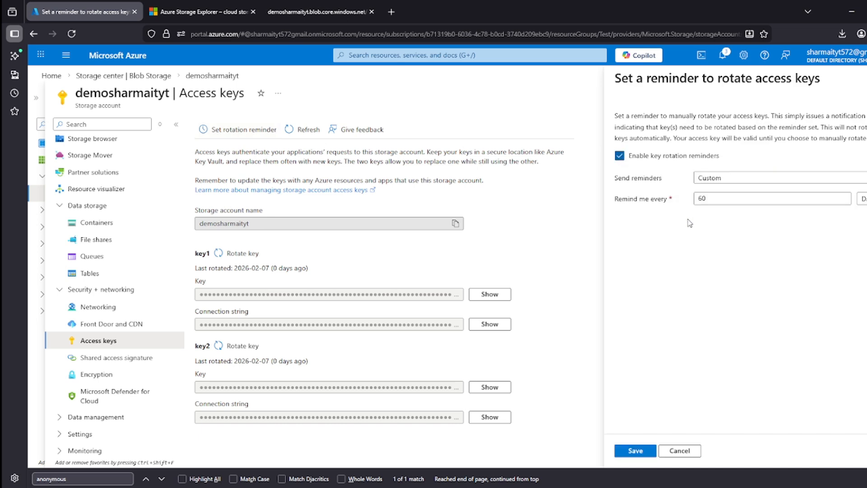
mouse_move(672, 208)
mouse_down()
mouse_move(639, 201)
mouse_move(680, 210)
mouse_up()
click(706, 178)
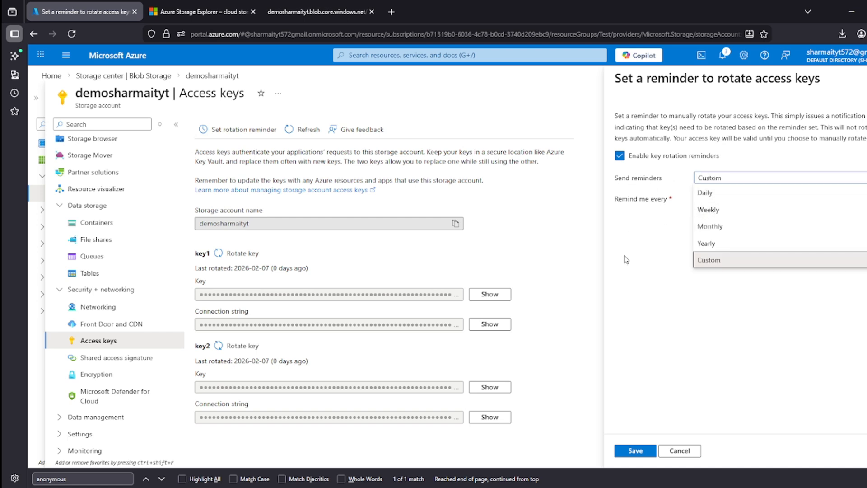
click(623, 266)
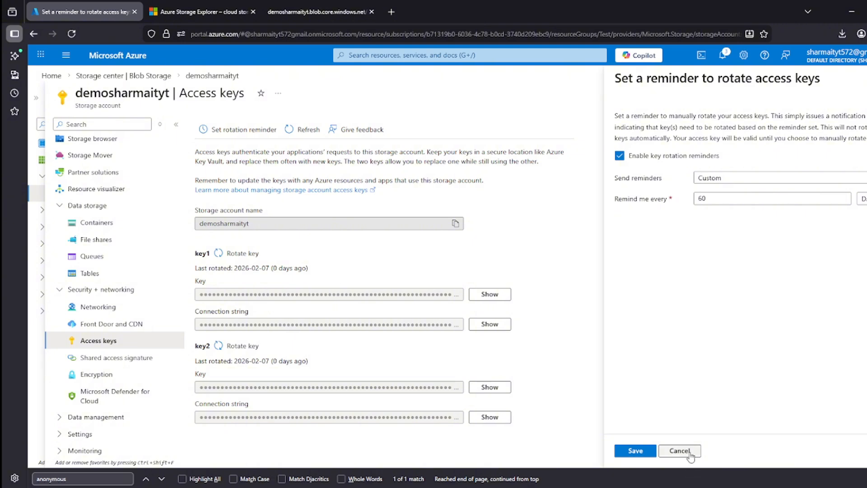
click(680, 451)
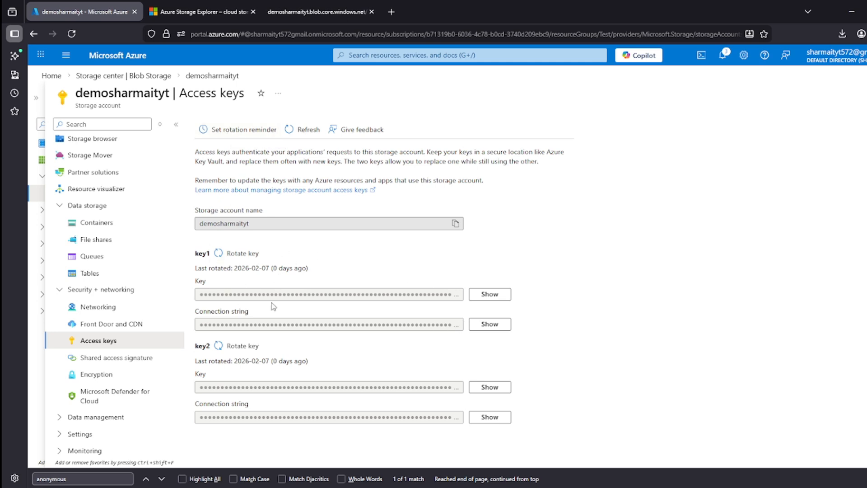
Switch to Microsoft Azure Storage Explorer and start a new Azure Storage connection from the Storage Accounts node.
mouse_move(603, 487)
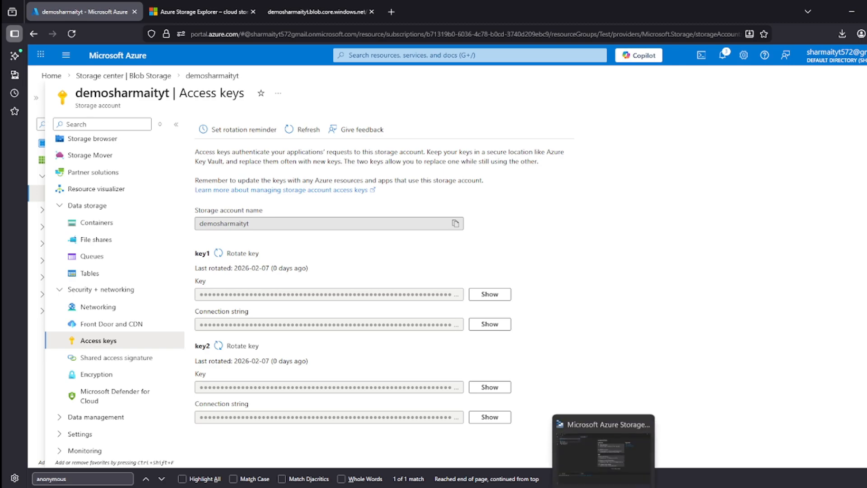
click(603, 449)
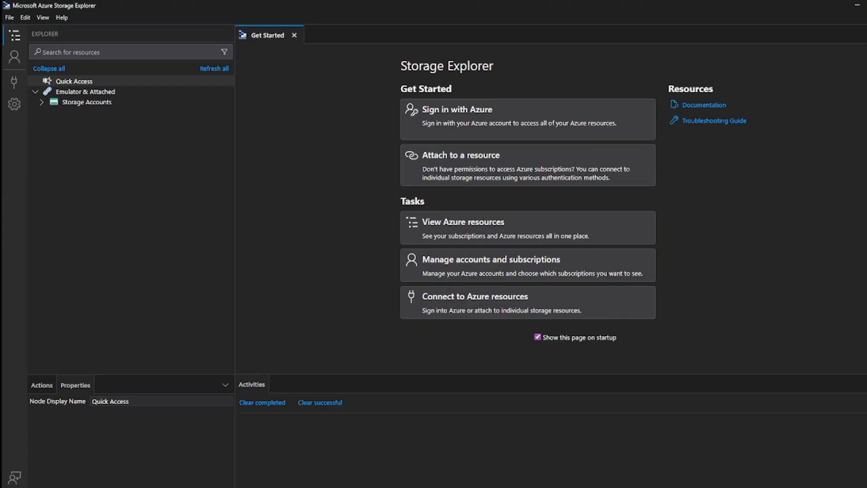
click(43, 103)
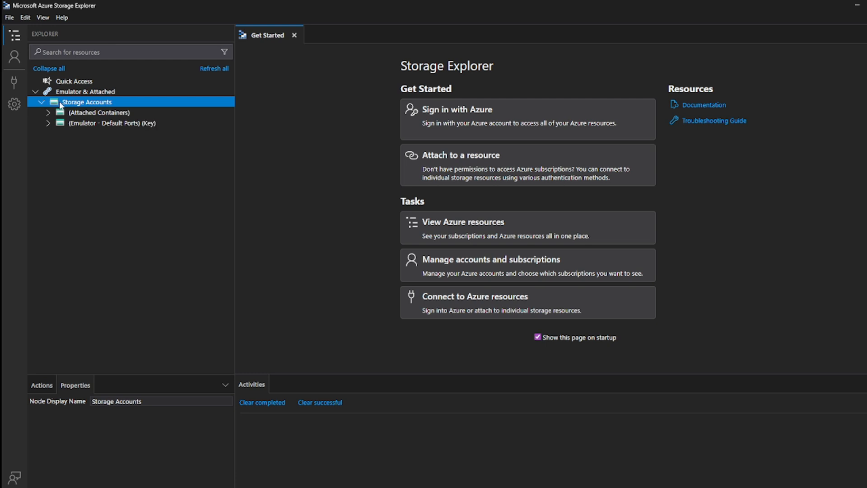
right_click(60, 103)
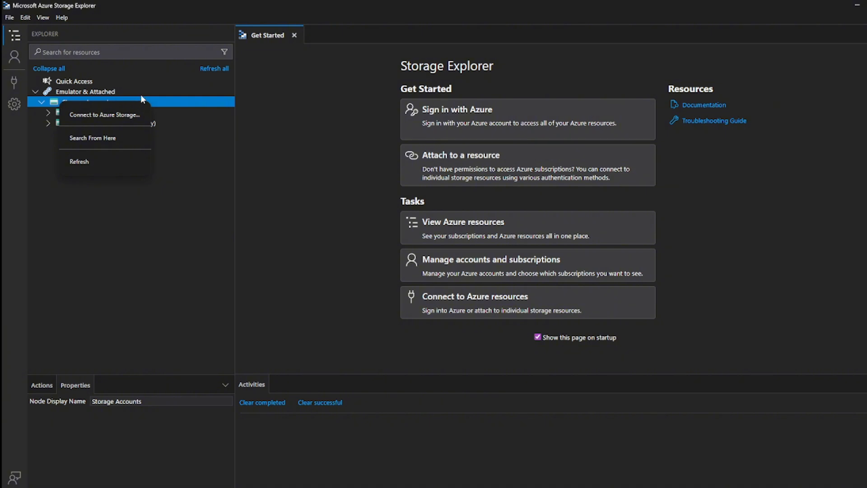
click(140, 94)
right_click(112, 102)
click(42, 103)
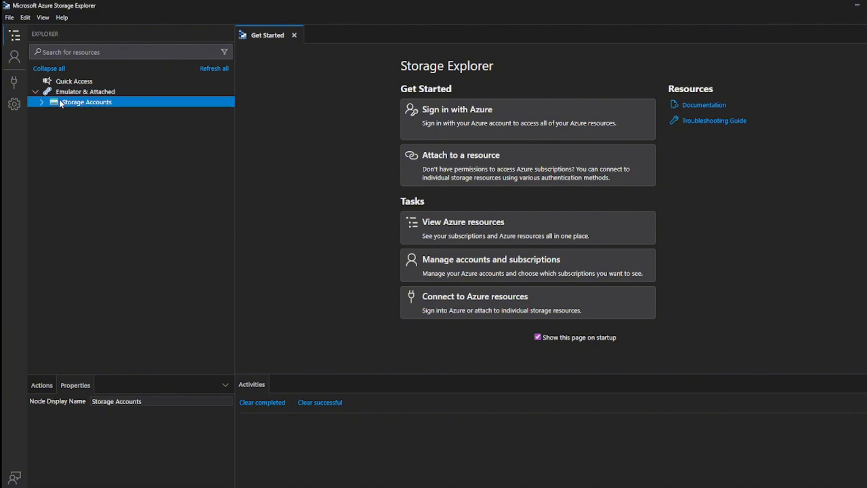
right_click(83, 103)
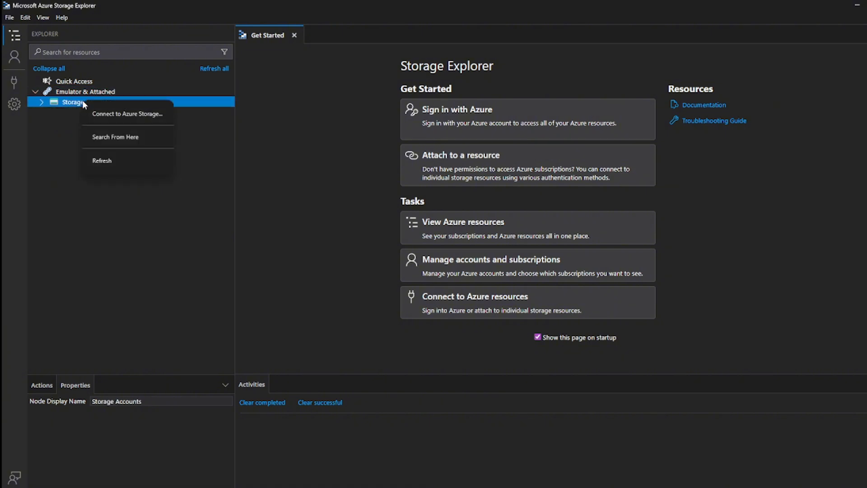
click(134, 115)
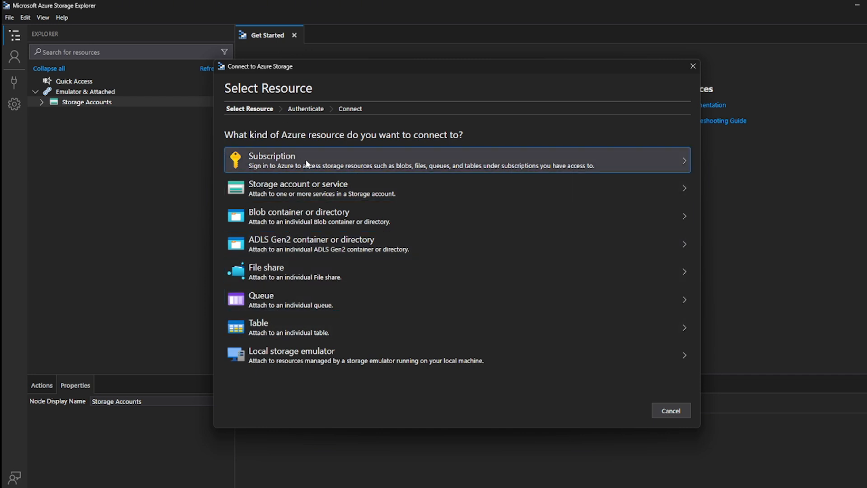
Choose to connect to a storage account or service using the account name and key.
click(287, 192)
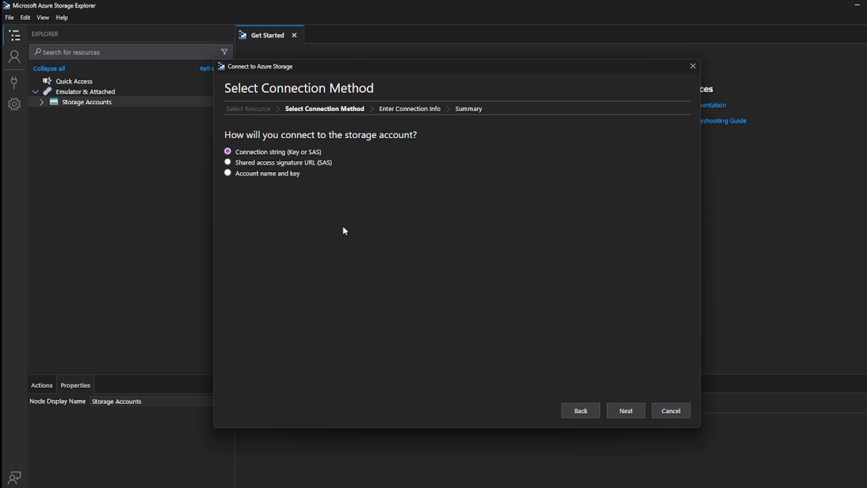
click(278, 175)
click(626, 410)
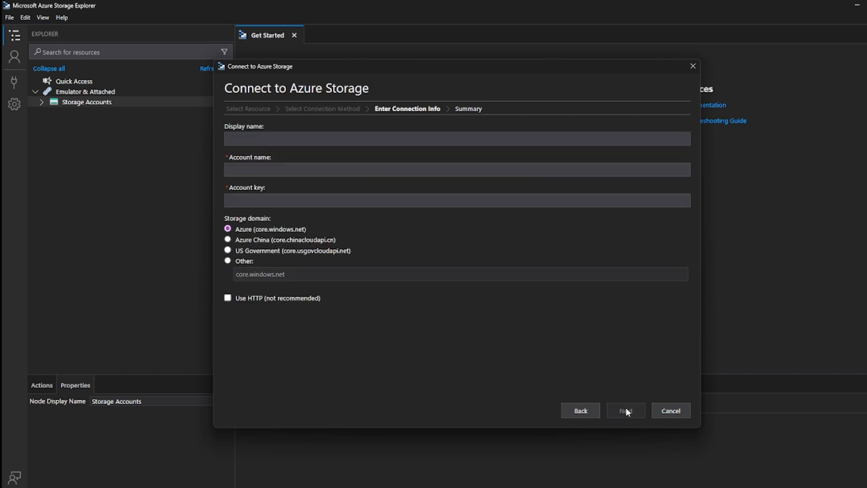
Set the connection's display name to "Demo Video".
click(268, 138)
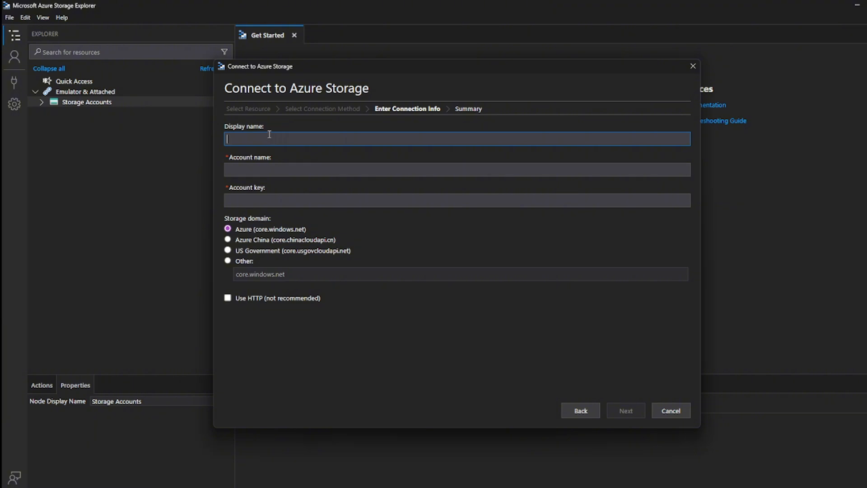
text(Demov)
key(BackSpace)
text(Video)
Copy the storage account's name from the Azure portal and enter it as the account name in Storage Explorer.
key(alt+Tab)
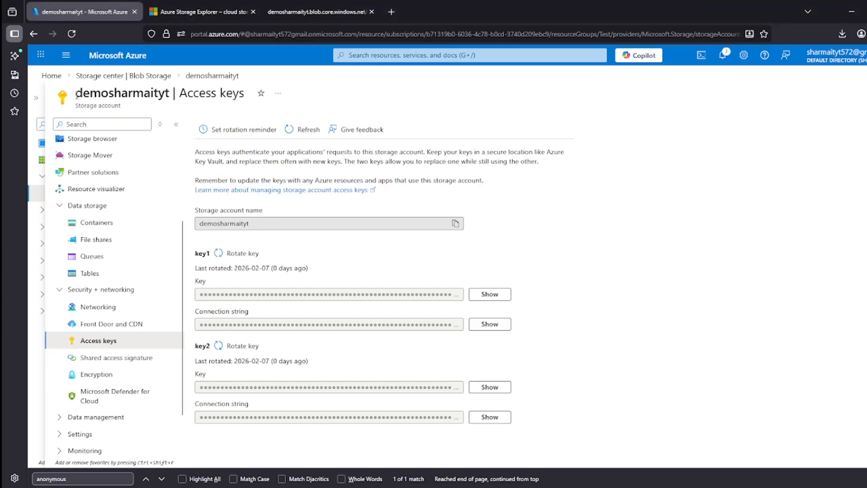
drag(75, 93, 170, 93)
key(ctrl+c)
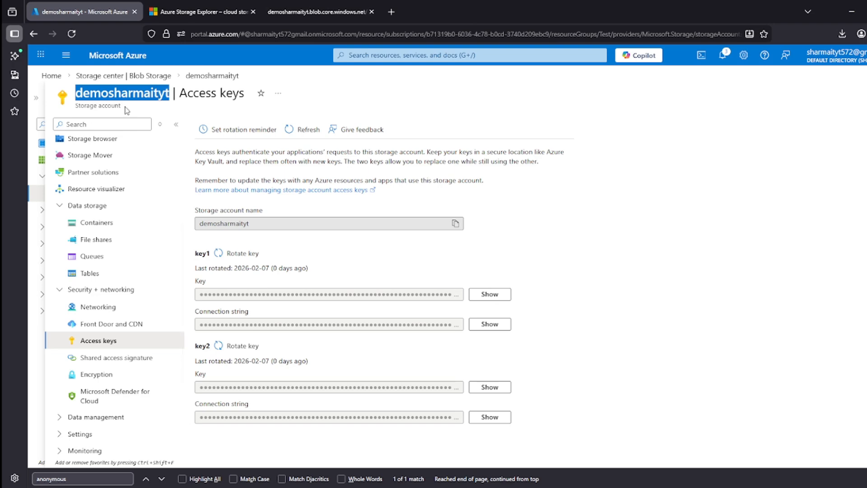
key(alt+Tab)
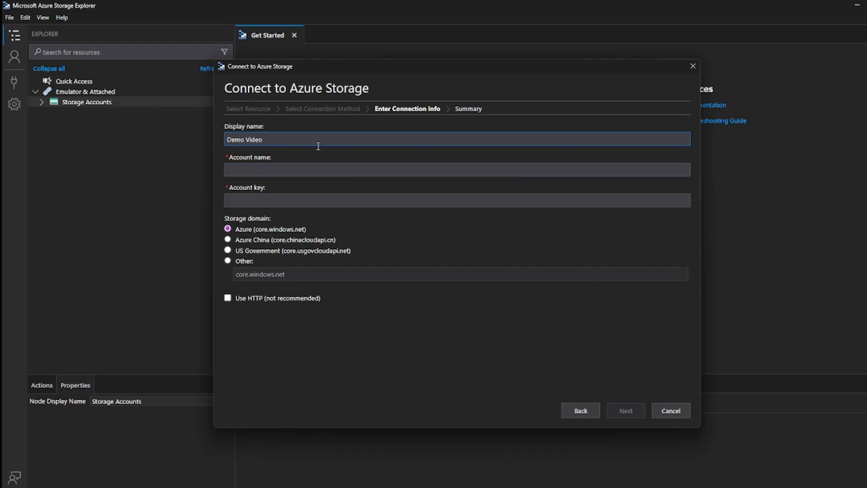
click(265, 169)
key(ctrl+v)
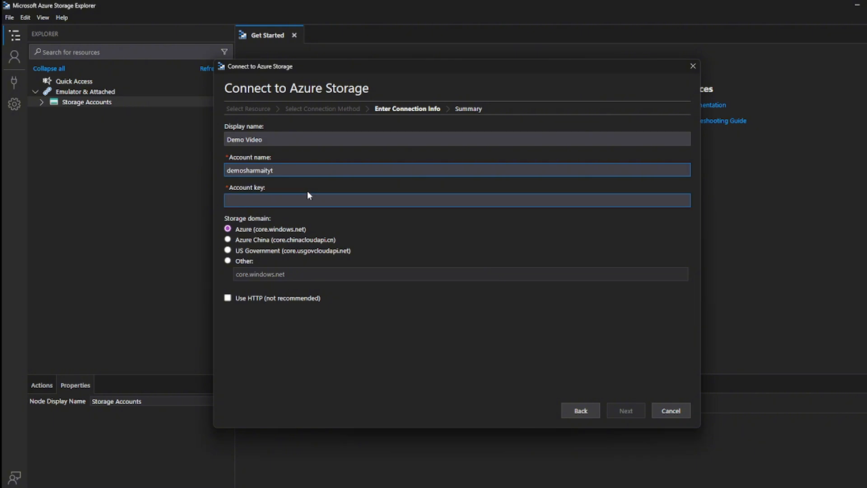
Reveal and copy the key1 access key in the Azure portal and paste it as the account key in Storage Explorer.
click(262, 201)
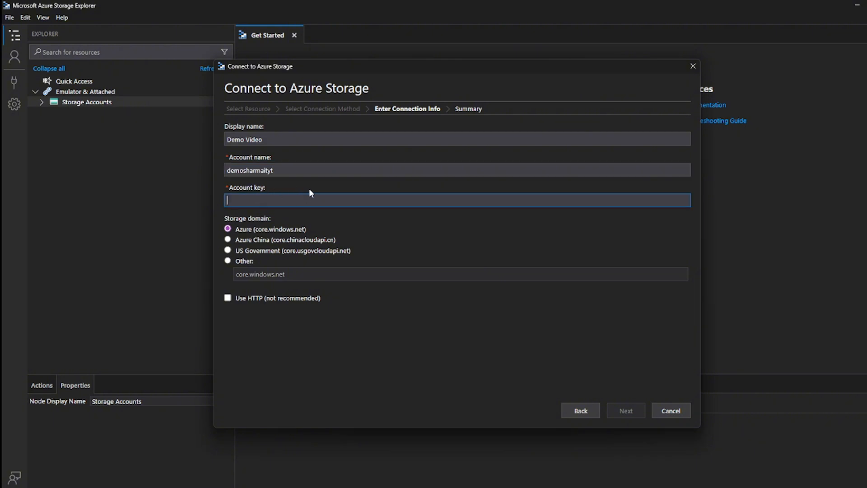
key(alt+Tab)
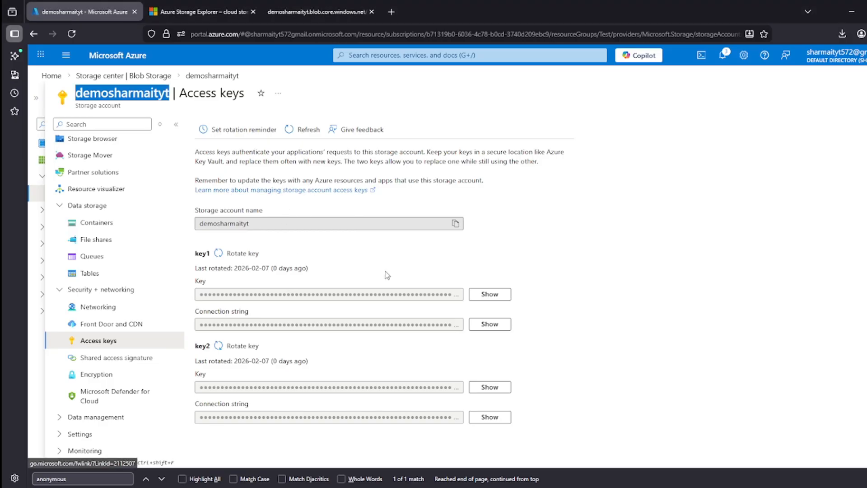
click(197, 285)
click(489, 294)
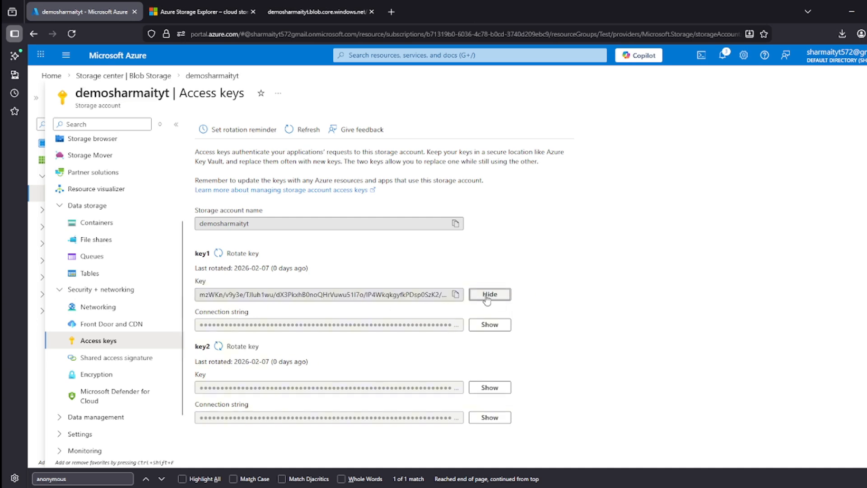
click(455, 294)
key(alt+Tab)
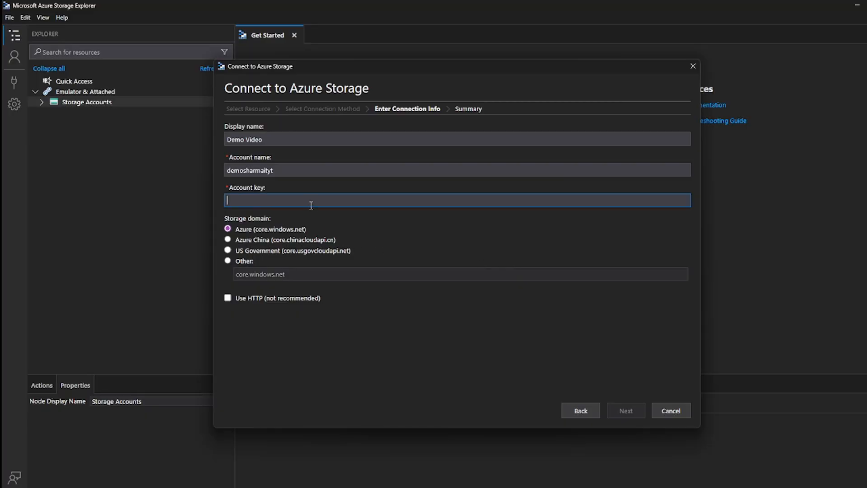
key(ctrl+v)
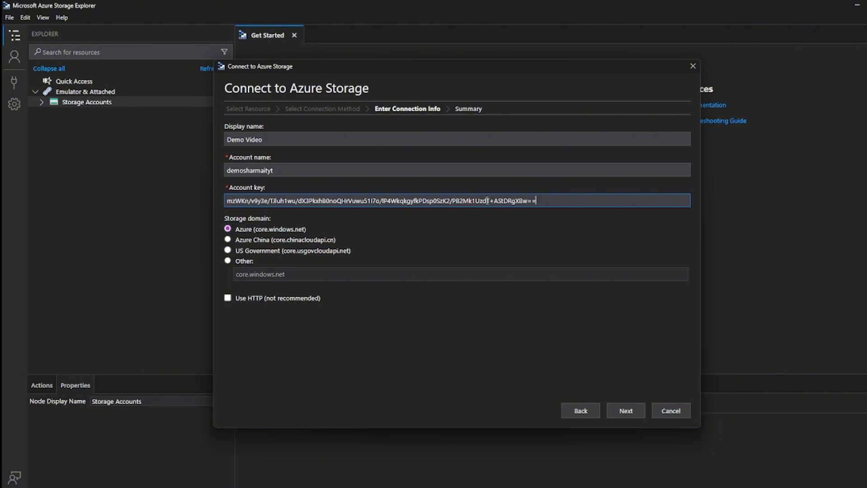
Review the connection summary for Demo Video and connect to the storage account.
click(633, 407)
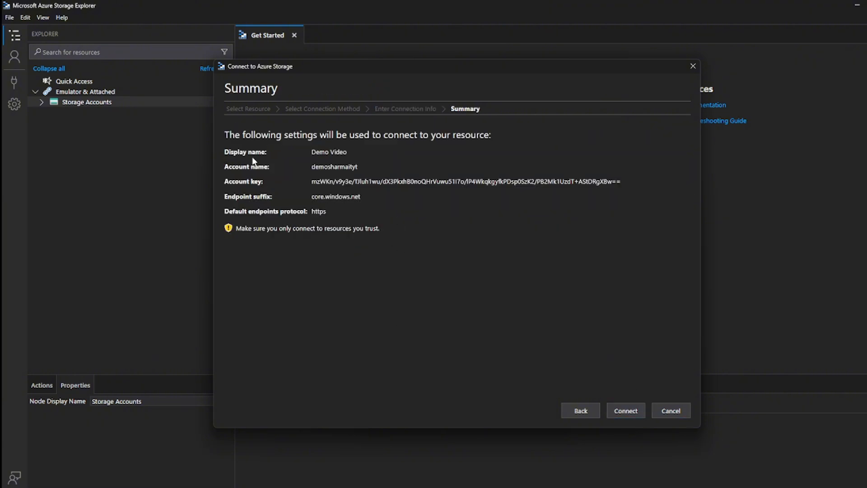
drag(239, 229, 381, 229)
click(381, 229)
click(626, 411)
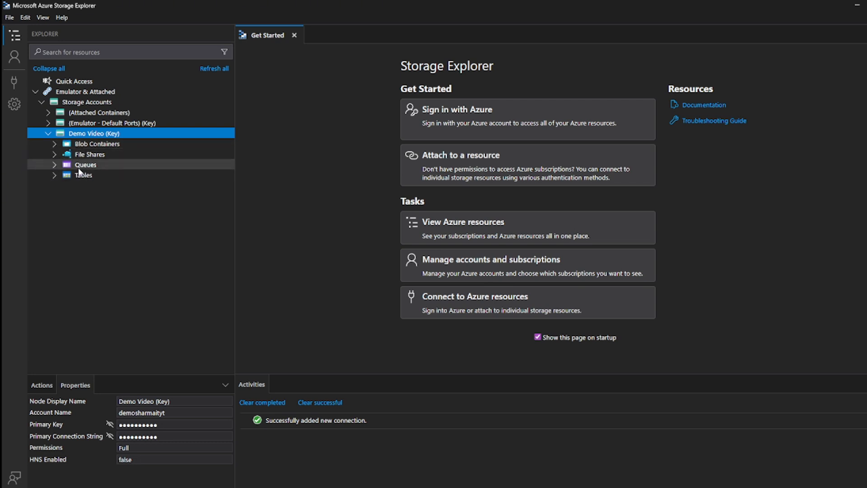
Open the images blob container of the Demo Video connection and select subscribe.png.
click(54, 144)
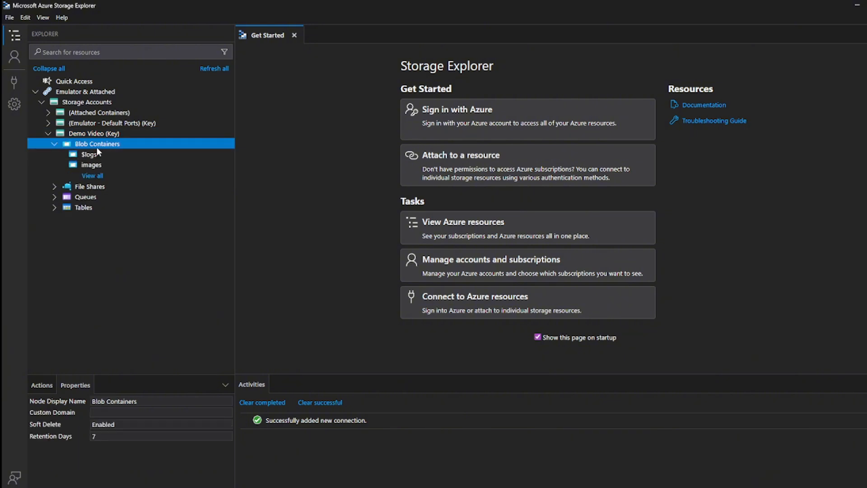
click(97, 166)
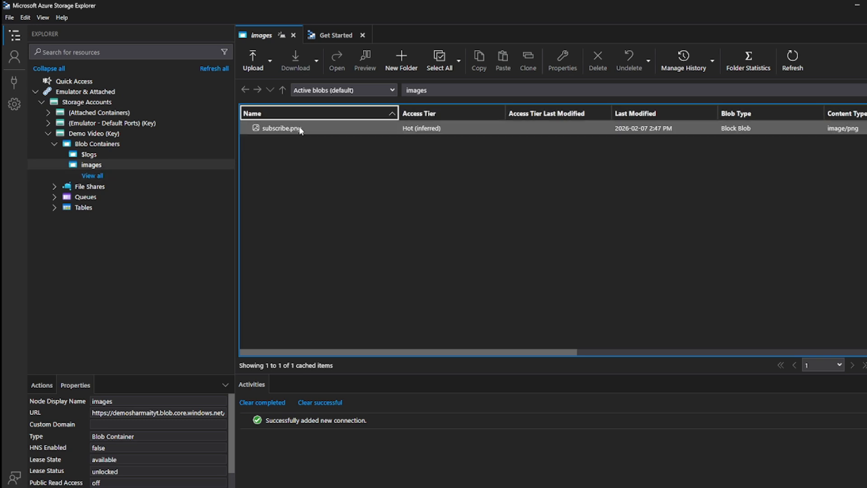
click(298, 127)
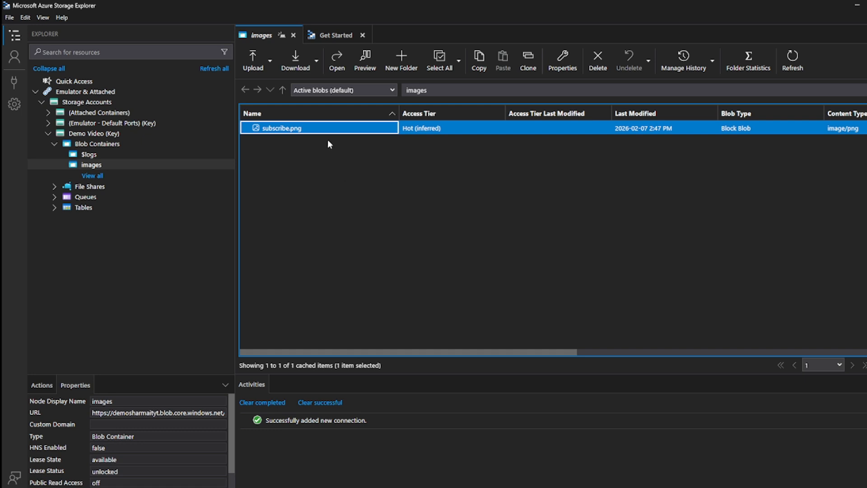
Create a virtual directory named Test123 in the images container.
click(396, 59)
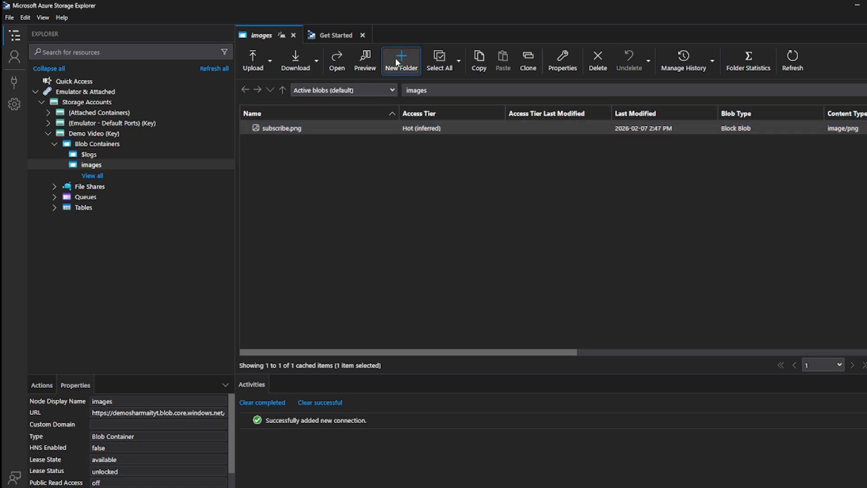
text(Test)
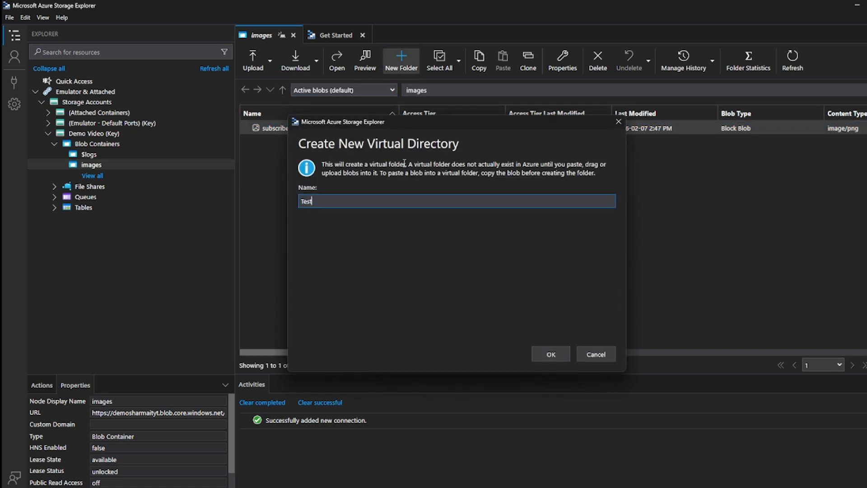
text(123)
click(549, 358)
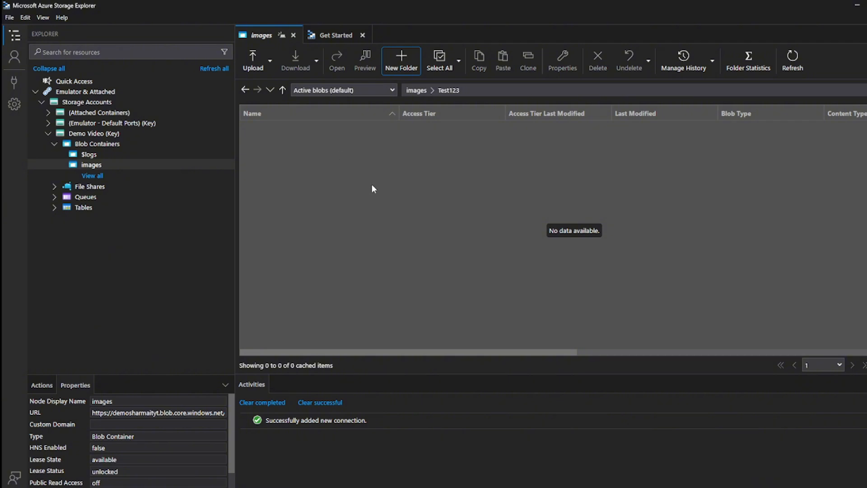
Open the file upload for the Test123 directory, cancel it and return to the images container.
click(267, 59)
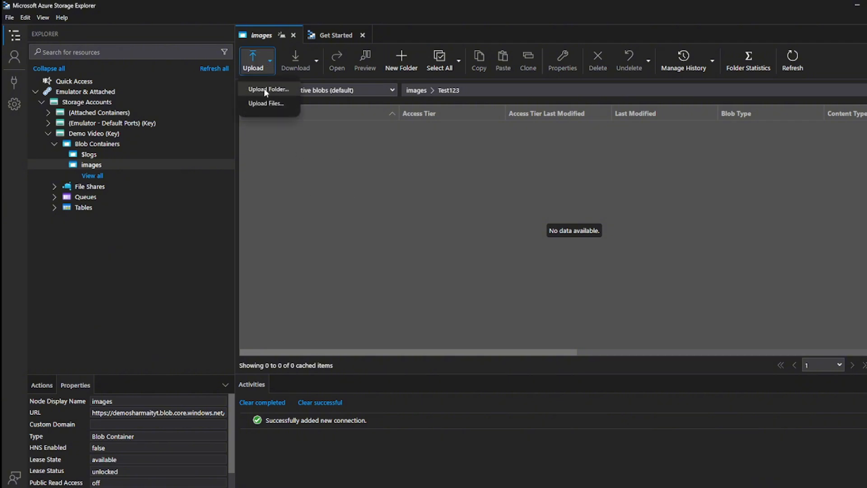
click(282, 104)
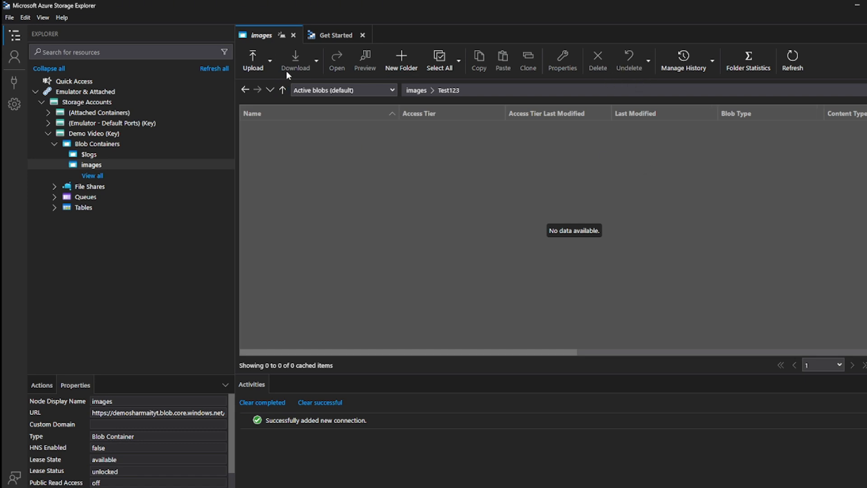
click(246, 88)
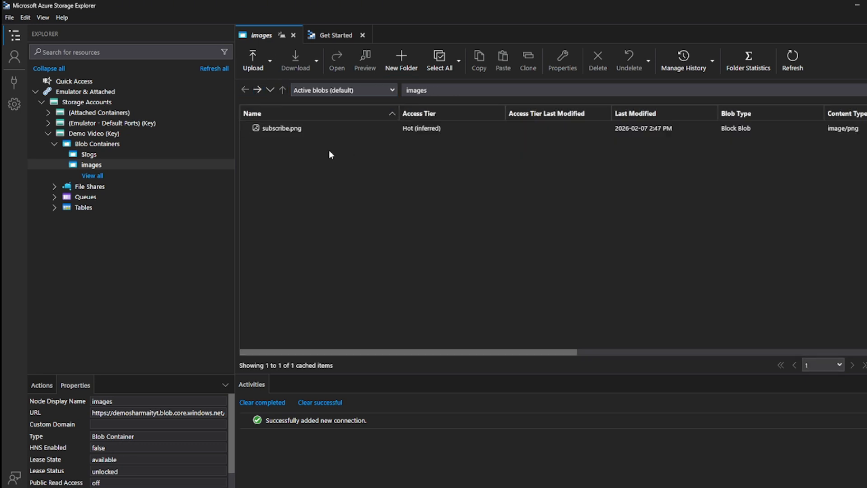
Check the File Shares of the Demo Video connection and collapse its Blob Containers.
click(51, 187)
click(52, 186)
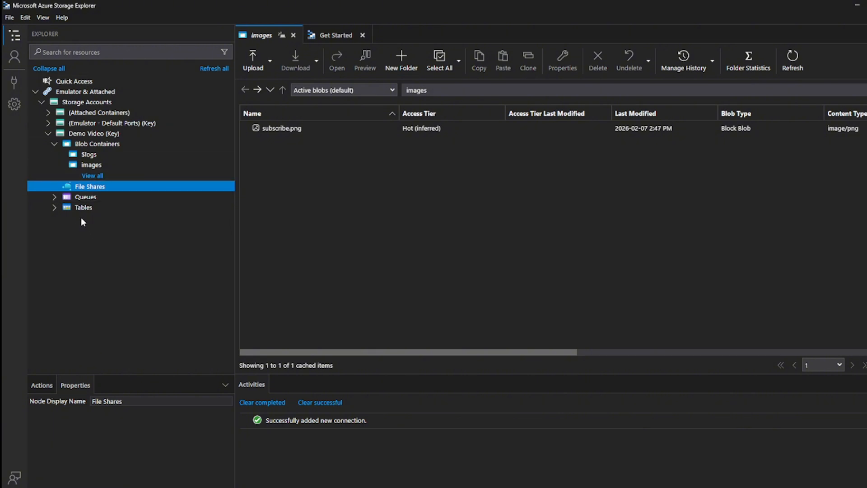
click(54, 144)
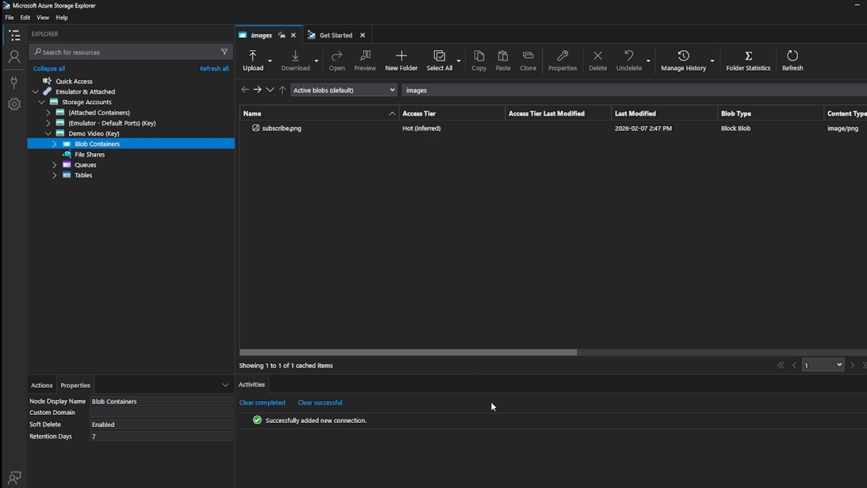
Switch to the Azure portal and examine the revealed key1 access key on the Access keys page.
key(alt+Tab)
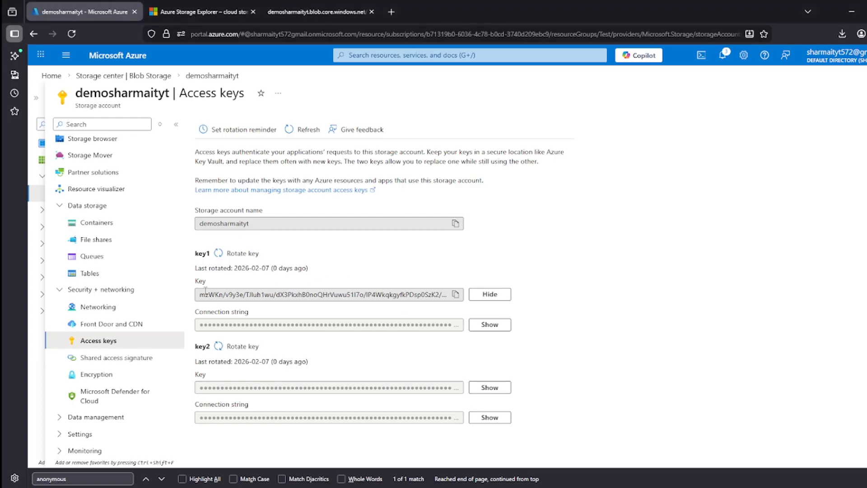
drag(200, 294, 439, 294)
click(422, 311)
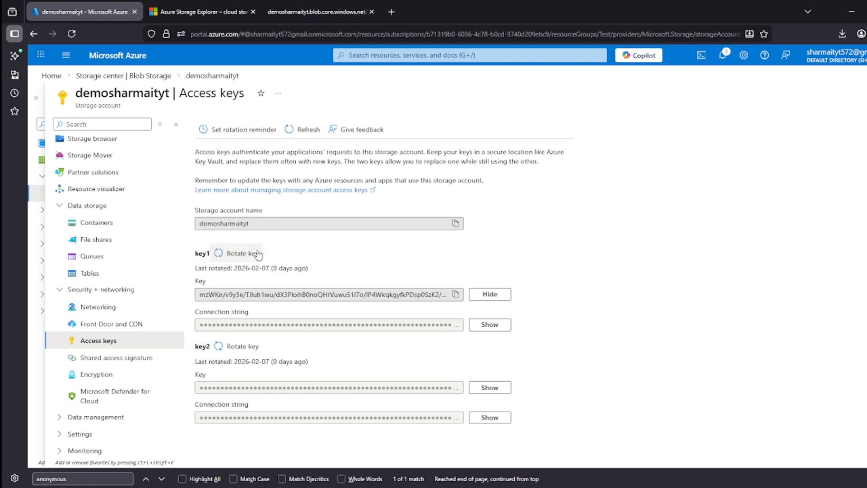
Switch to Storage Explorer and reveal the primary key and primary connection string of the Demo Video connection.
key(alt+Tab)
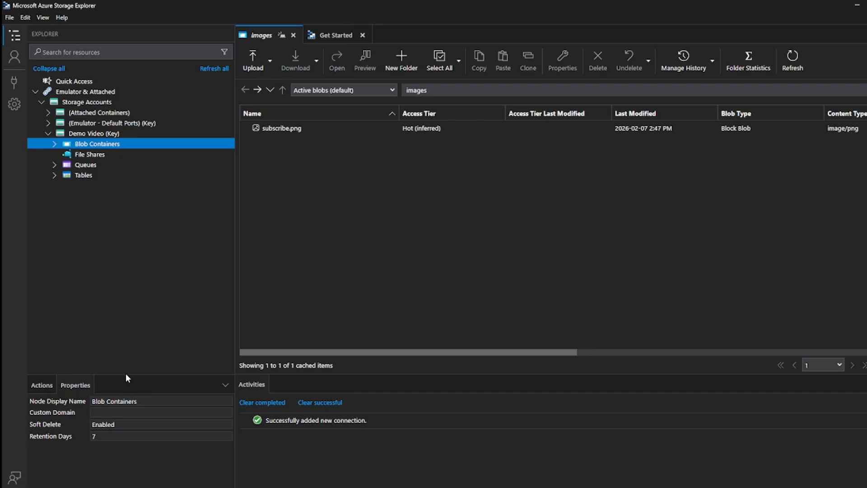
click(86, 134)
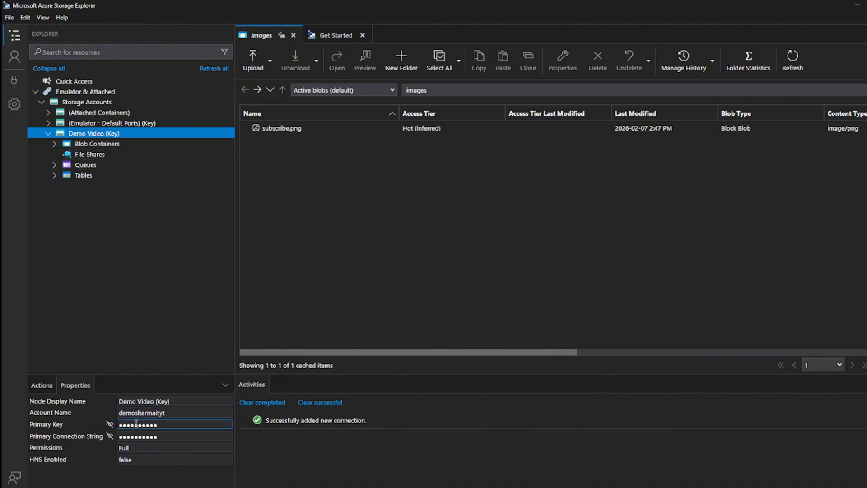
click(109, 424)
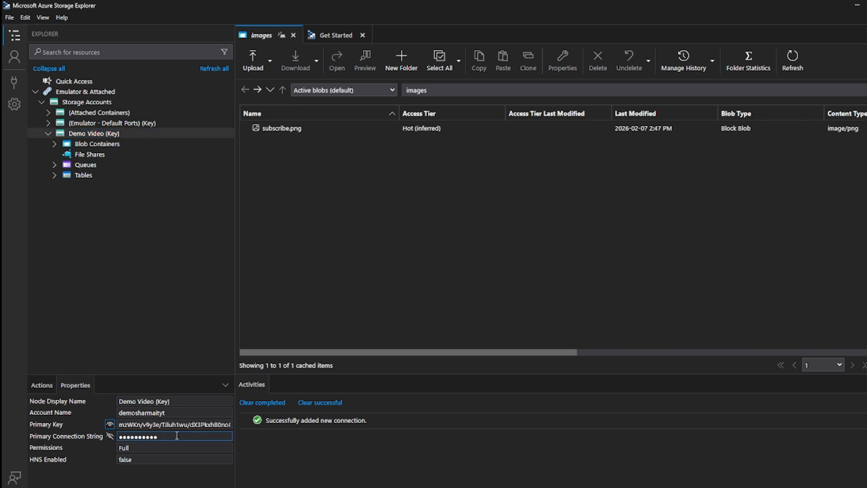
click(110, 436)
drag(156, 436, 179, 437)
key(ctrl+a)
Switch to the Azure portal and reveal the key1 connection string.
key(alt+Tab)
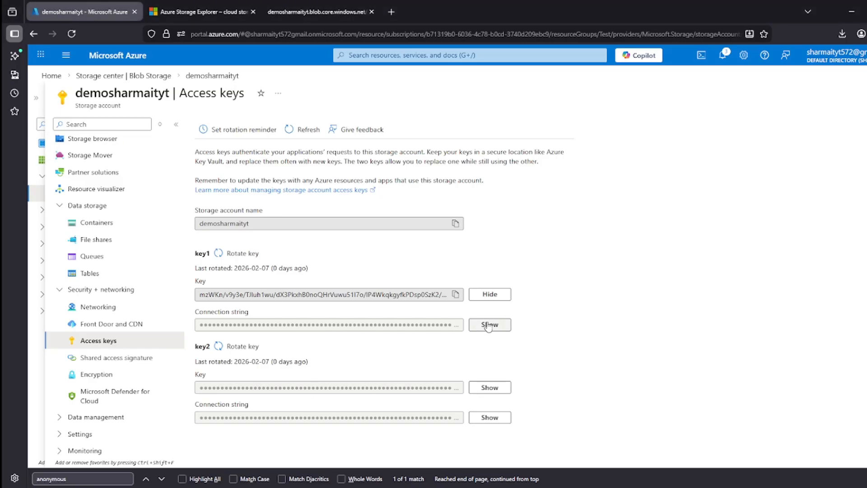
click(486, 326)
drag(231, 325, 322, 335)
click(325, 341)
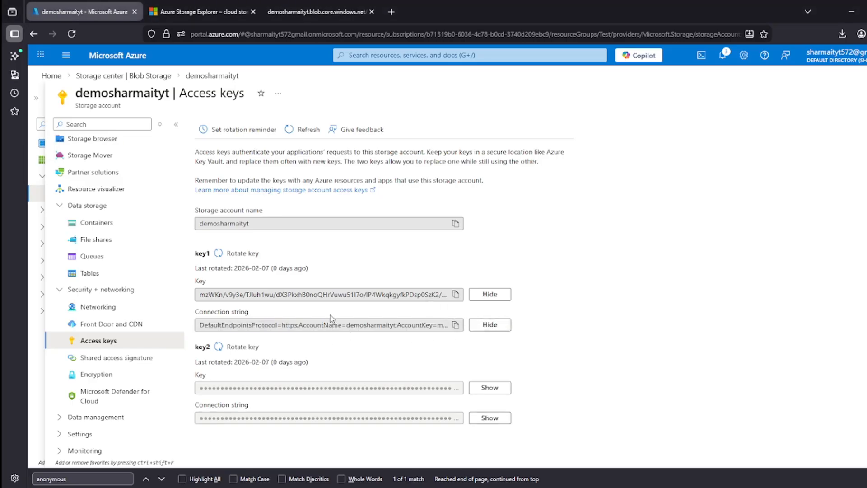
Switch to Storage Explorer and examine the primary key, the connection activity and the subscribe.png blob.
key(alt+Tab)
click(129, 424)
key(ctrl+a)
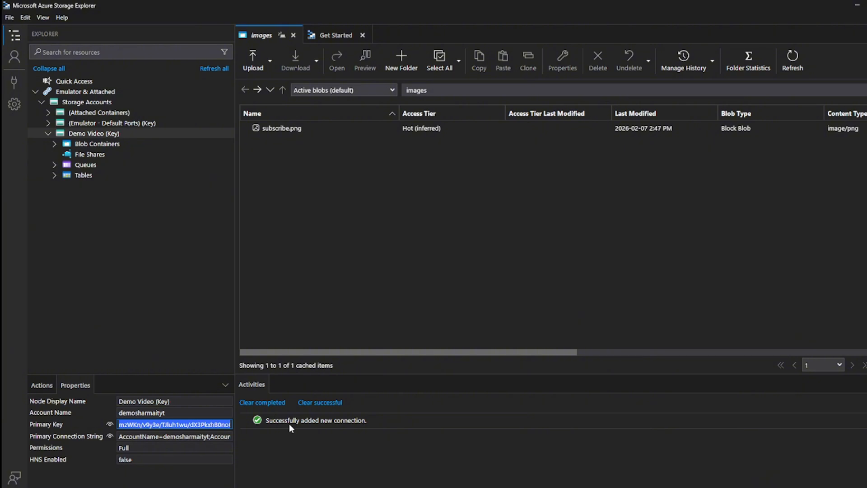
drag(301, 419, 341, 420)
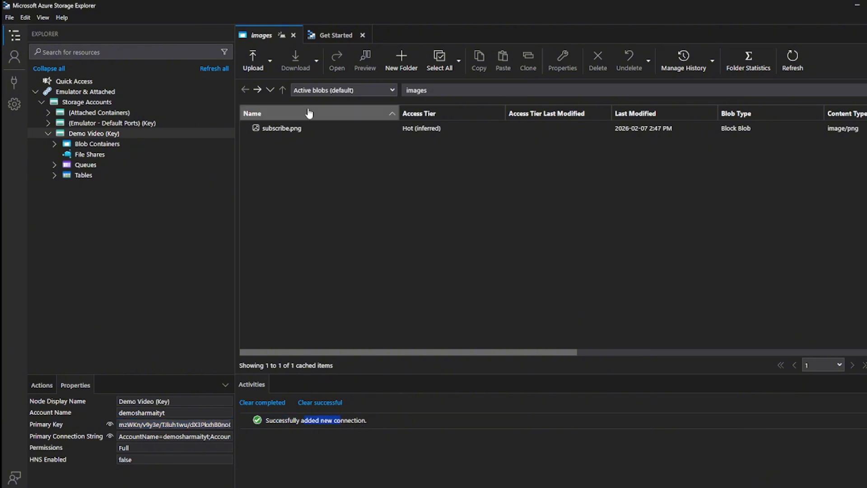
click(280, 129)
Switch to the Azure portal, read the confirmation prompt for rotating key1 and dismiss it.
key(alt+Tab)
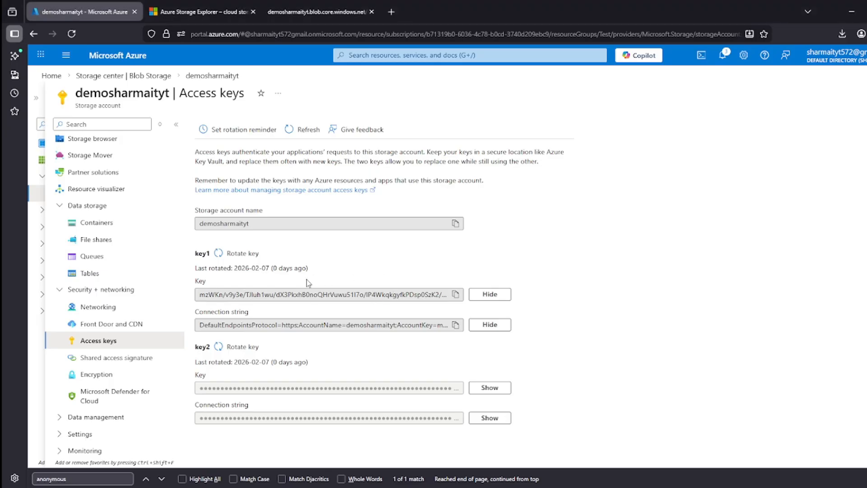
click(235, 252)
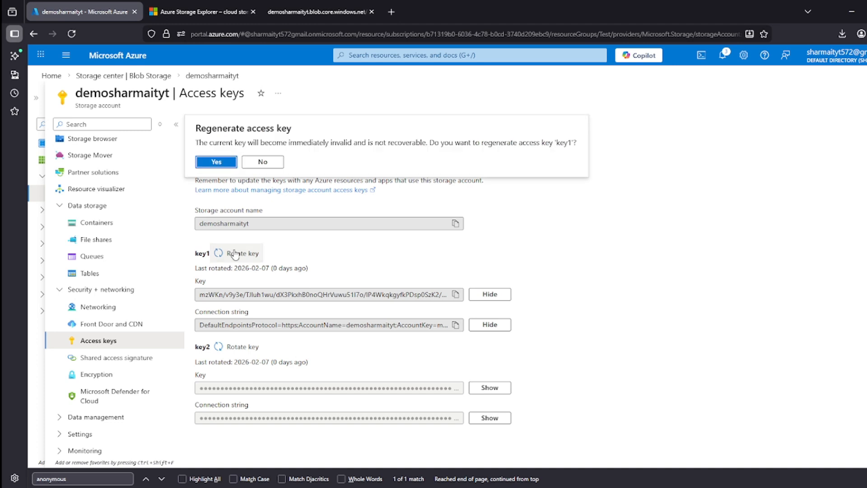
drag(199, 140, 253, 147)
click(276, 142)
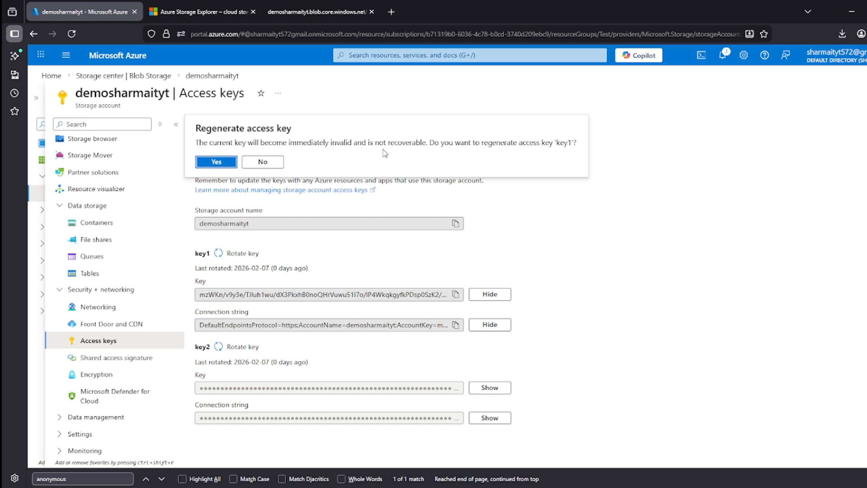
click(288, 296)
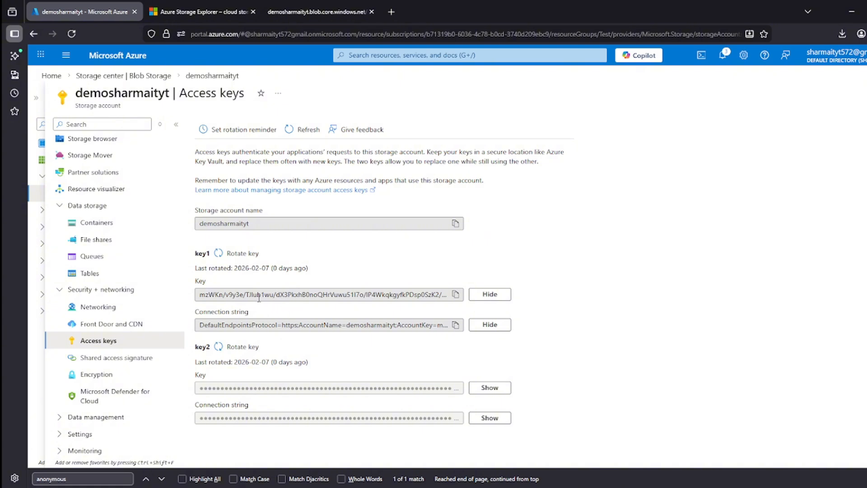
Rotate key1 of the storage account, confirm the regeneration and check the new key.
click(239, 261)
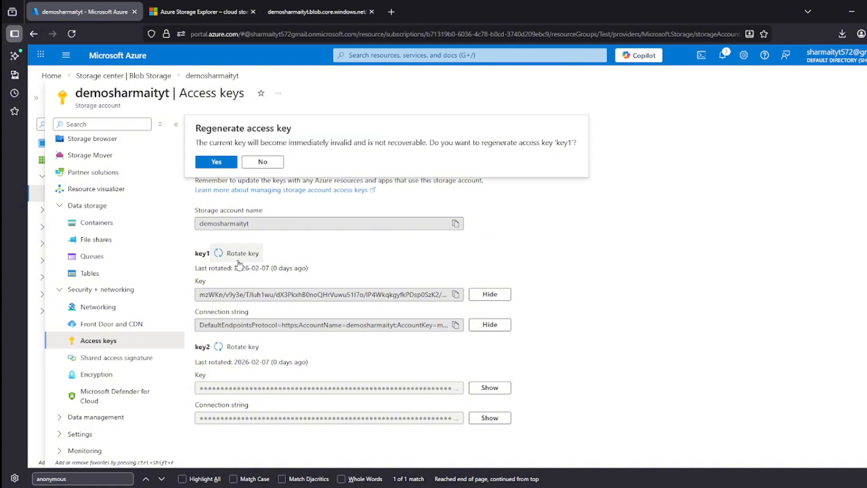
click(218, 161)
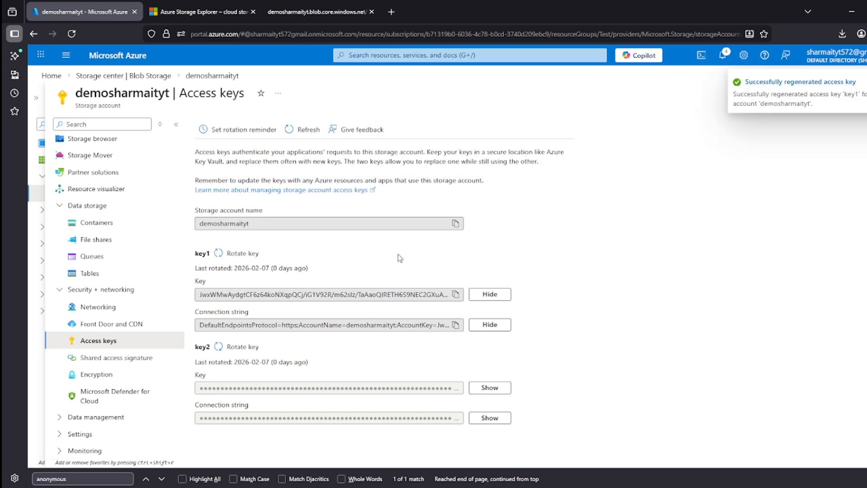
drag(208, 296, 318, 295)
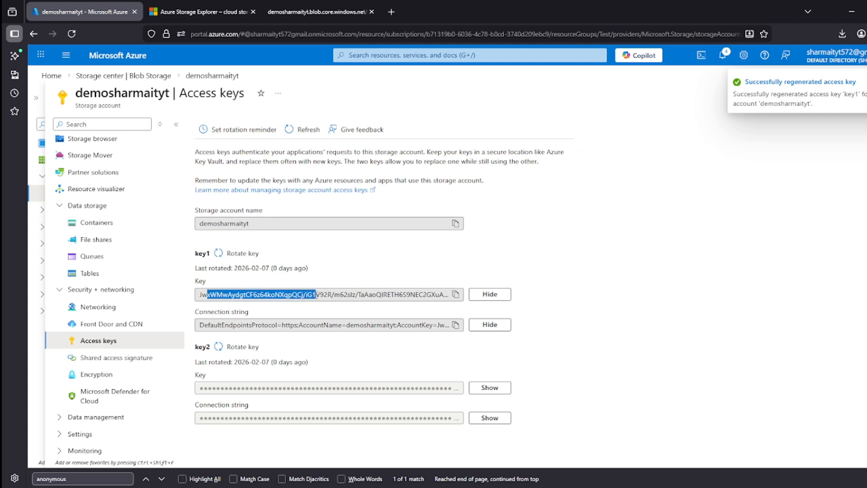
double_click(318, 295)
click(299, 356)
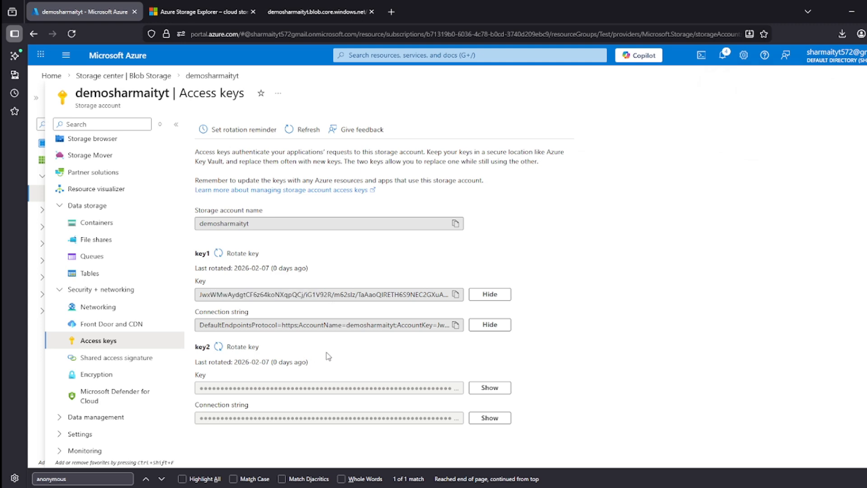
Switch to Storage Explorer and check the Blob Containers, File Shares and Demo Video connection properties.
key(alt+Tab)
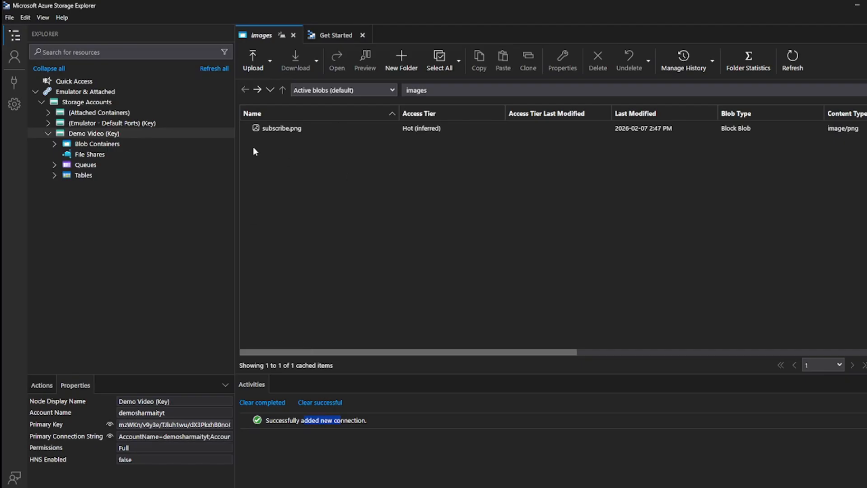
click(90, 144)
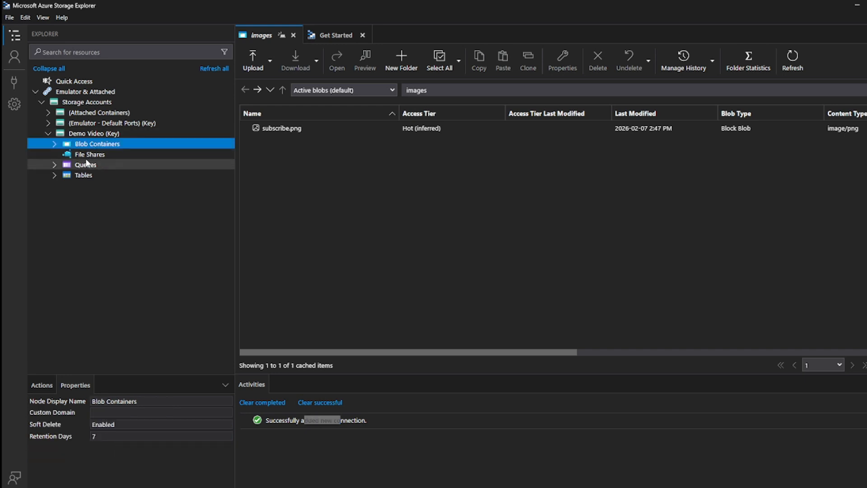
click(89, 154)
click(97, 134)
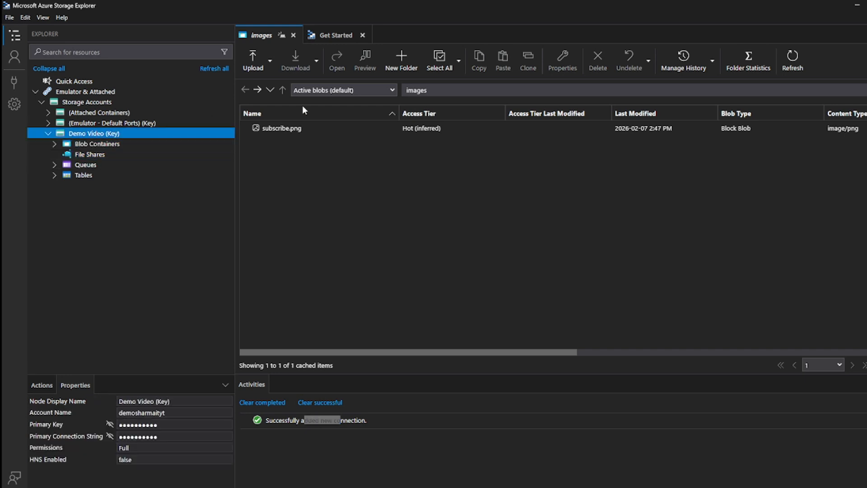
Try to download subscribe.png from the images container to the Downloads folder.
click(315, 175)
click(321, 128)
click(320, 128)
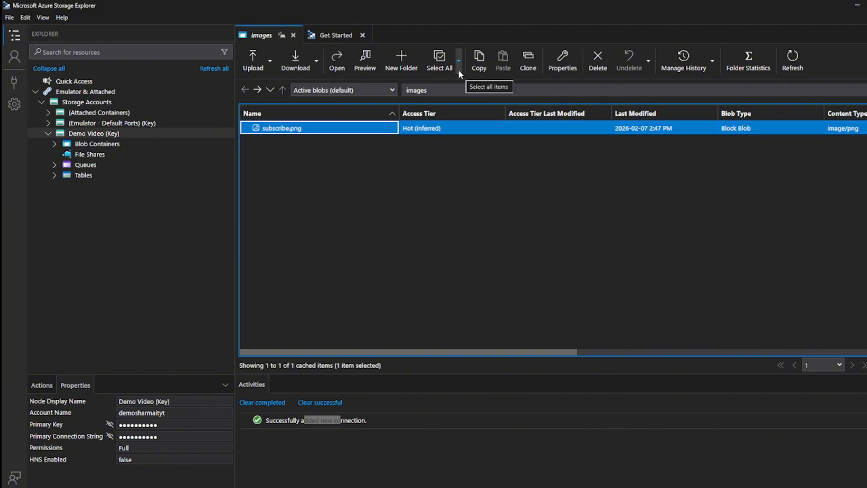
click(297, 63)
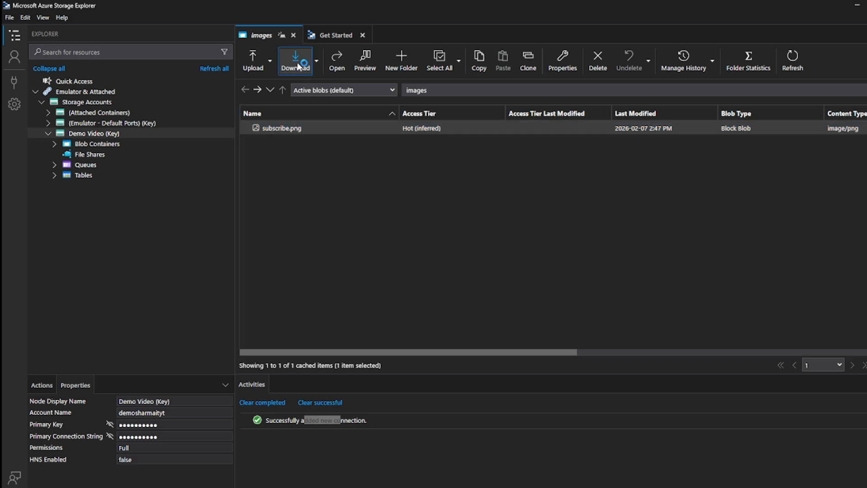
click(53, 120)
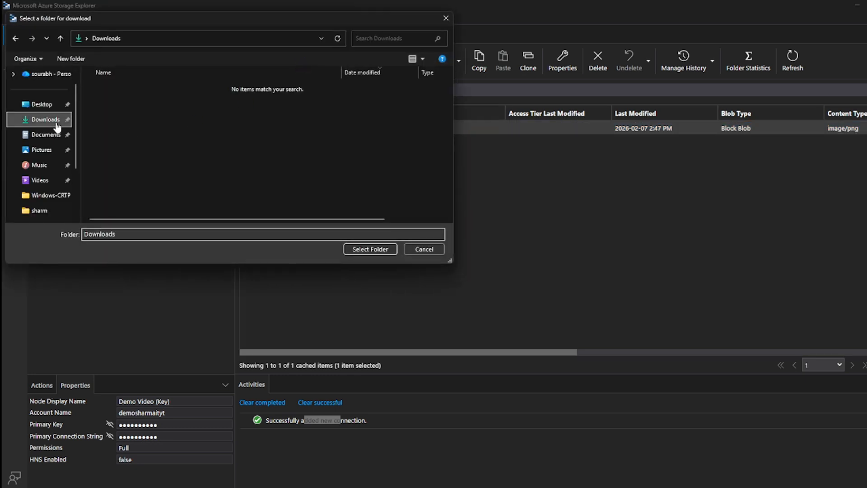
click(367, 250)
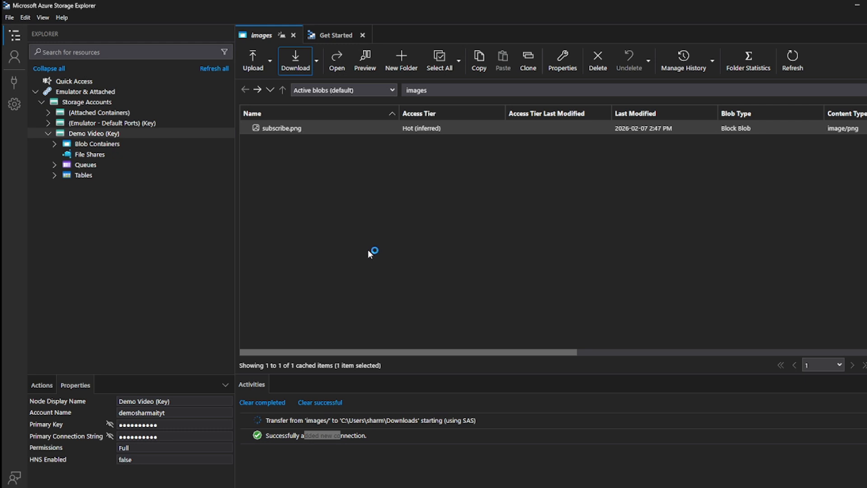
Examine the status and number of transferred items in the download activity entry.
drag(266, 419, 357, 431)
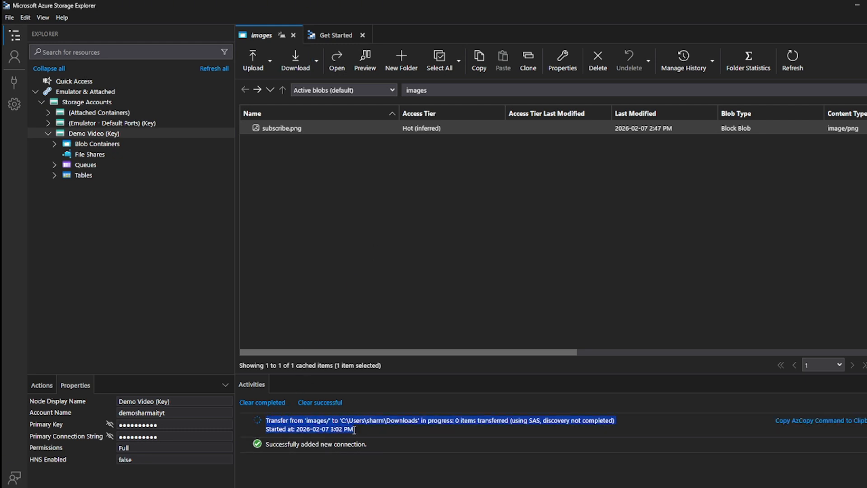
click(357, 431)
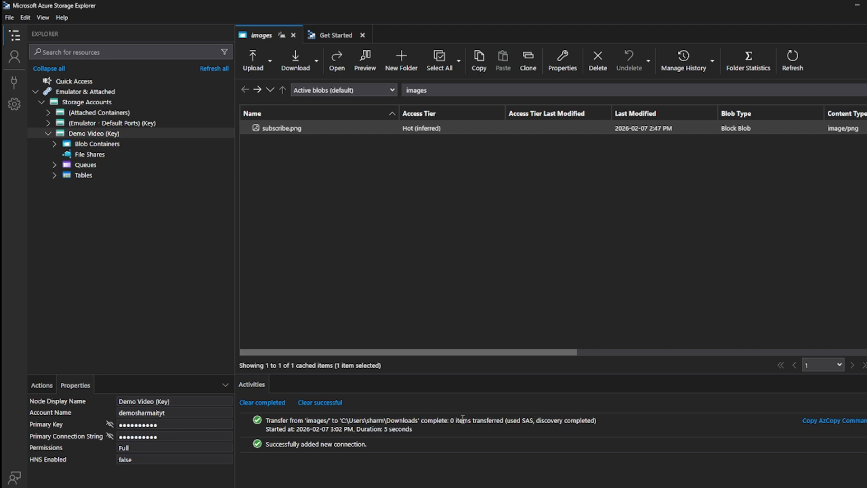
drag(450, 420, 508, 422)
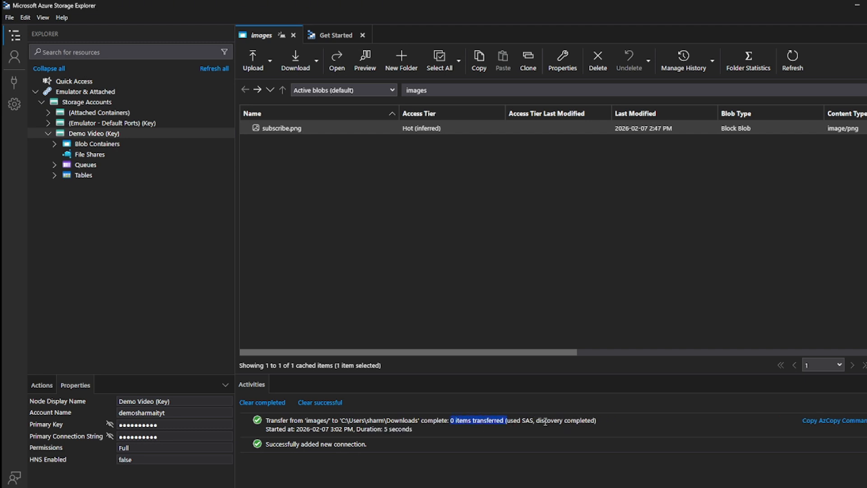
Reveal and check the primary key stored in the Demo Video connection's properties.
click(416, 428)
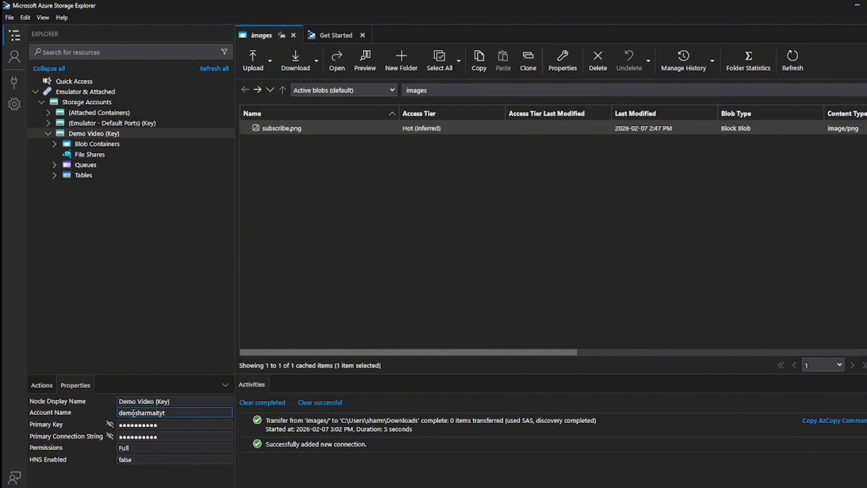
click(109, 424)
drag(119, 424, 248, 407)
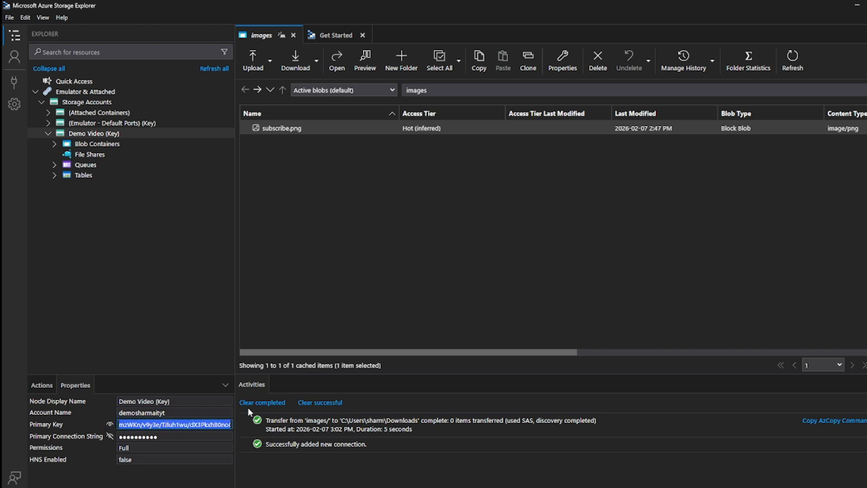
click(370, 161)
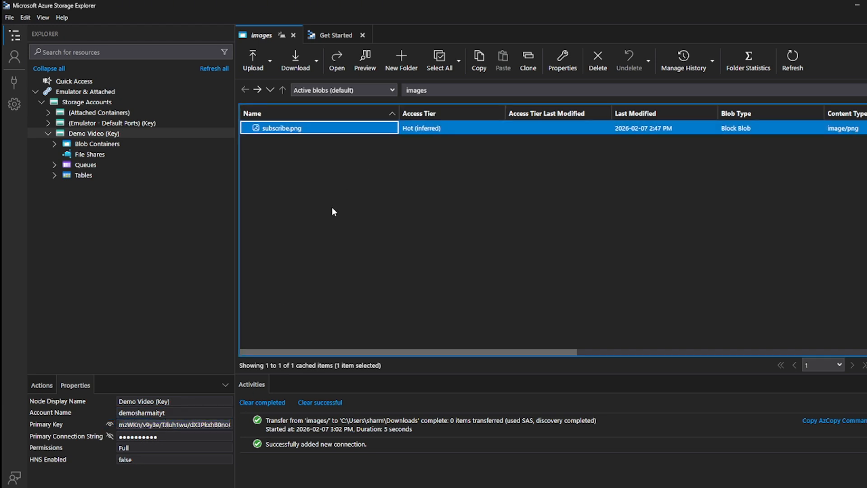
Try to upload vm1.rdp from the Downloads folder to the images container as a block blob with default settings.
click(342, 128)
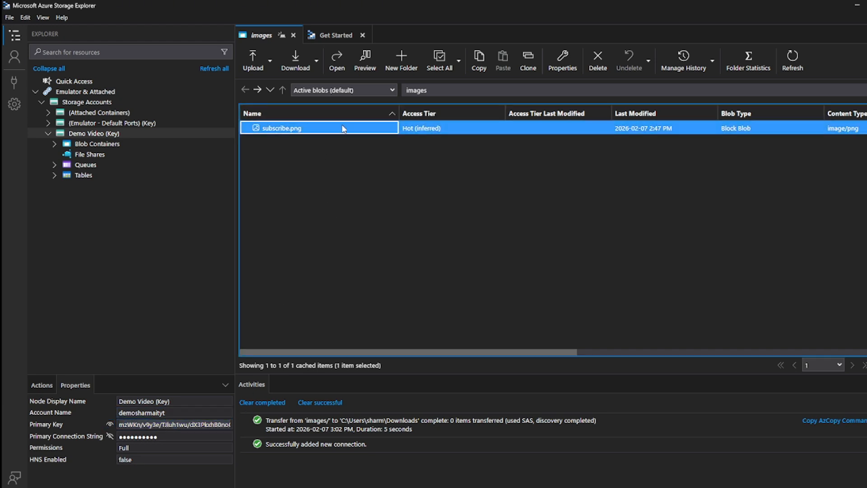
click(253, 61)
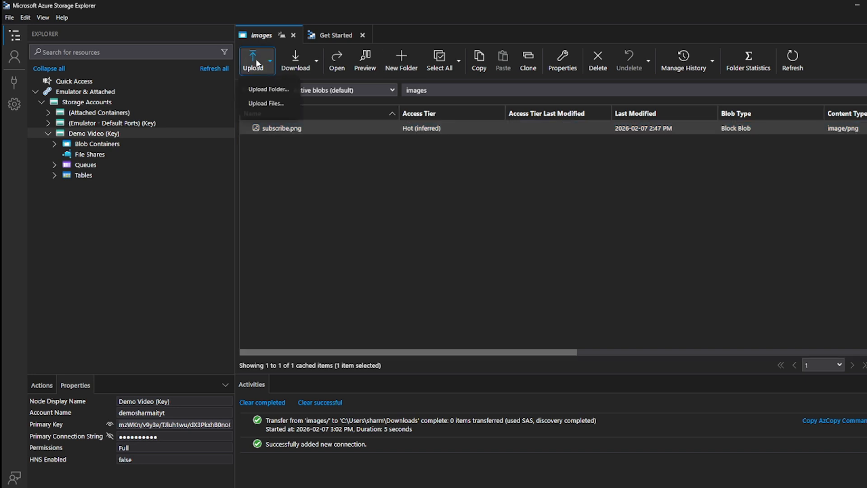
click(255, 104)
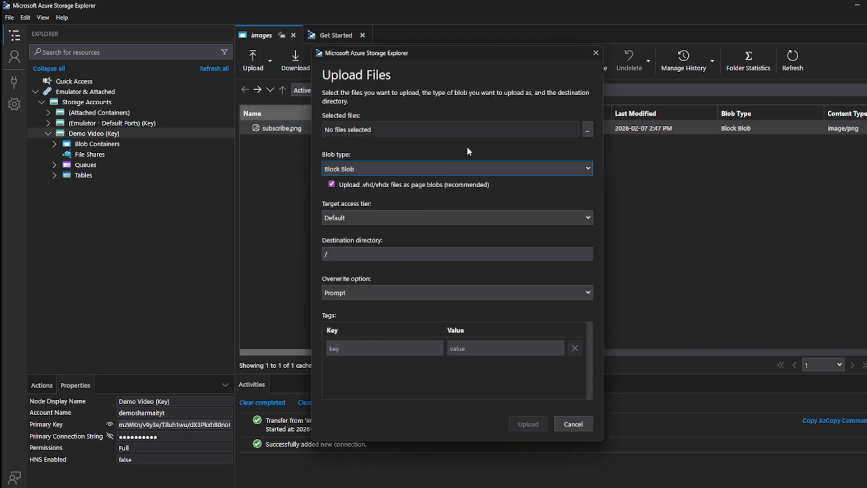
click(587, 130)
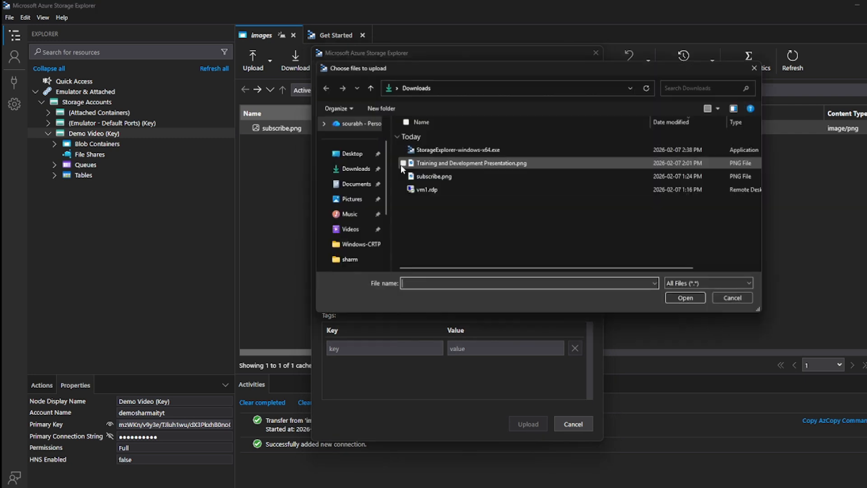
click(428, 191)
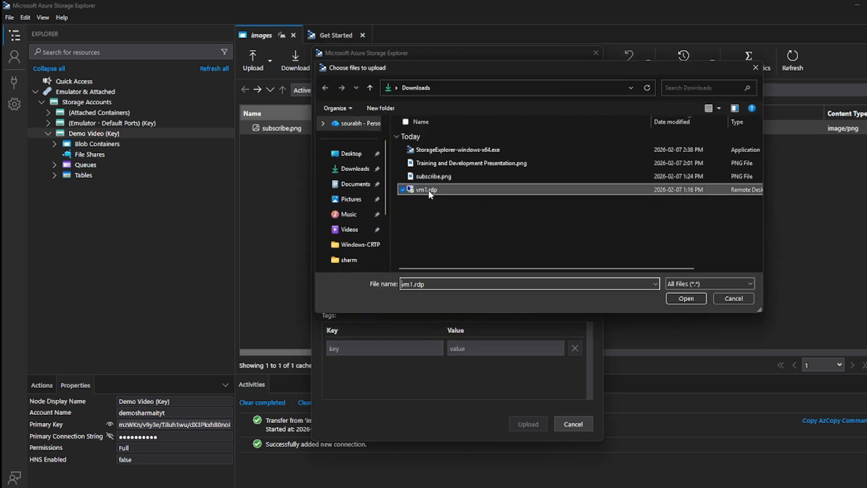
click(683, 299)
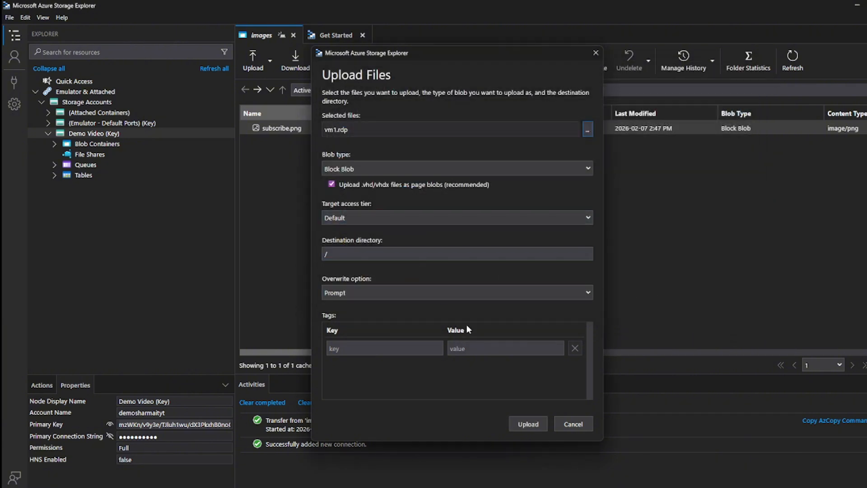
click(539, 425)
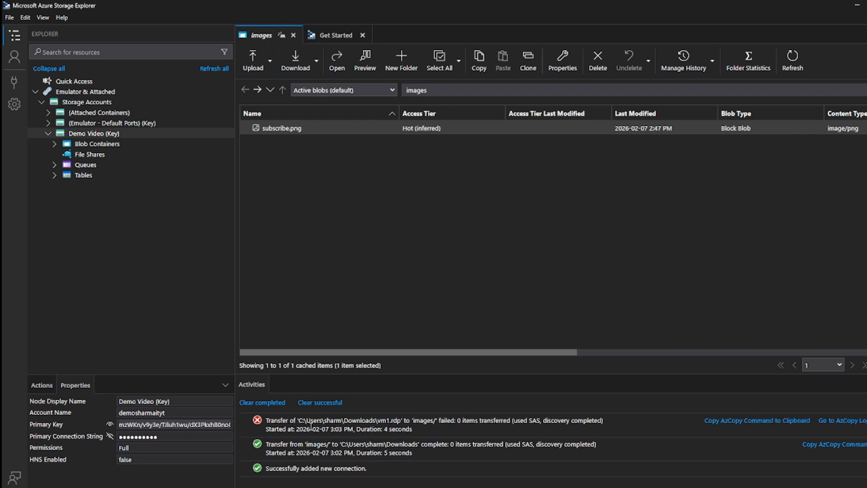
Examine the vm1.rdp upload activity entry and the primary key used by the Demo Video connection.
drag(266, 420, 393, 422)
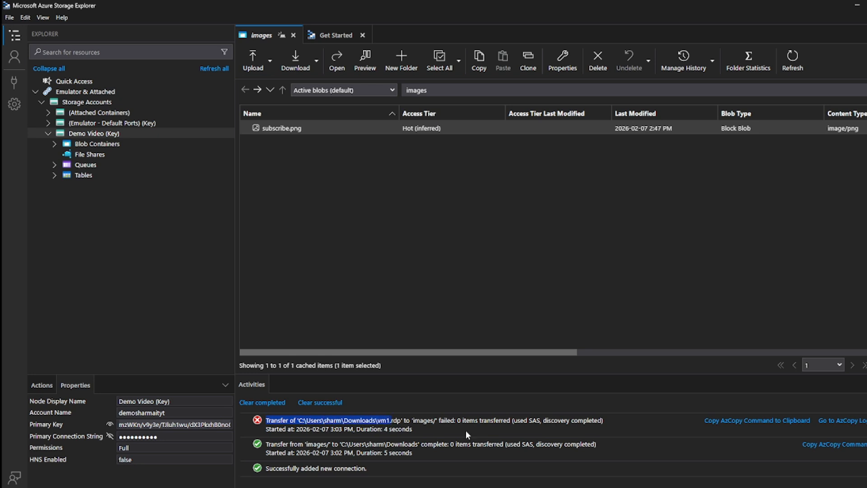
click(475, 430)
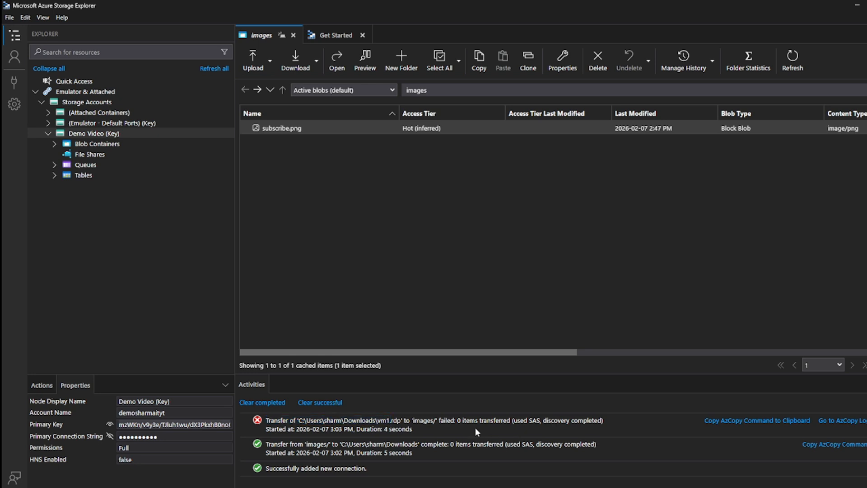
click(144, 424)
drag(155, 426, 118, 427)
click(120, 436)
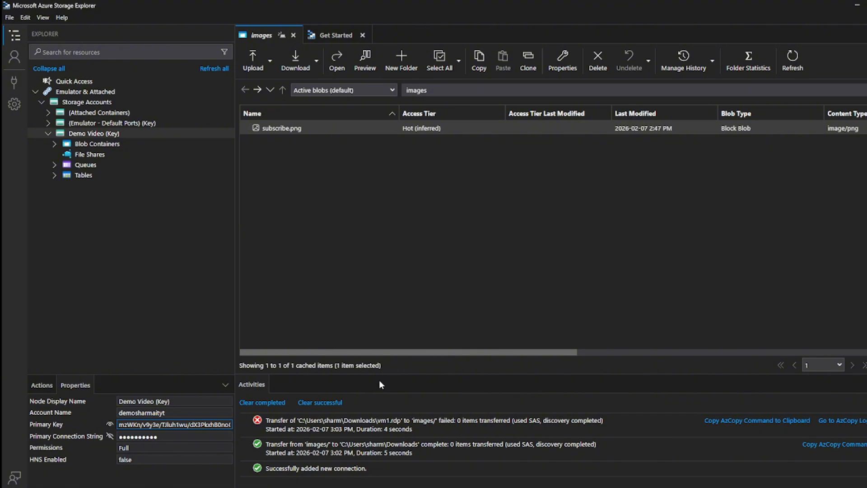
Switch to the Azure portal, check when key1 and key2 were last rotated and reveal the key2 value.
key(alt+Tab)
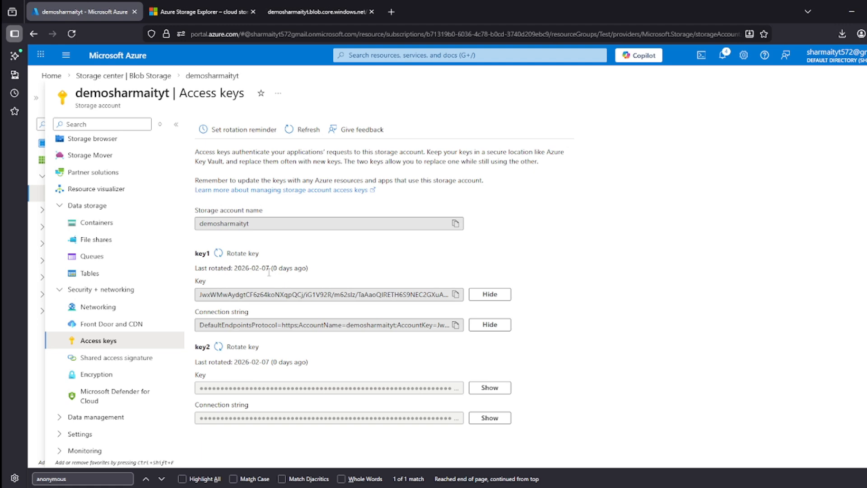
drag(308, 268, 242, 269)
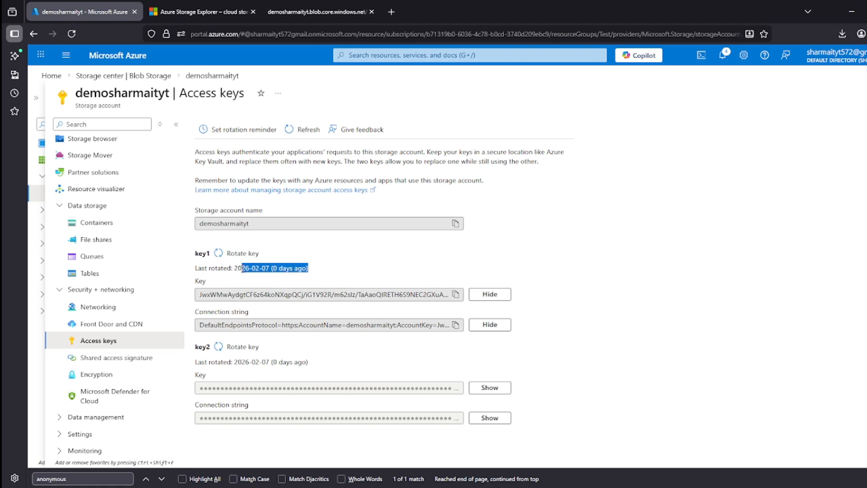
drag(308, 362, 205, 362)
click(205, 362)
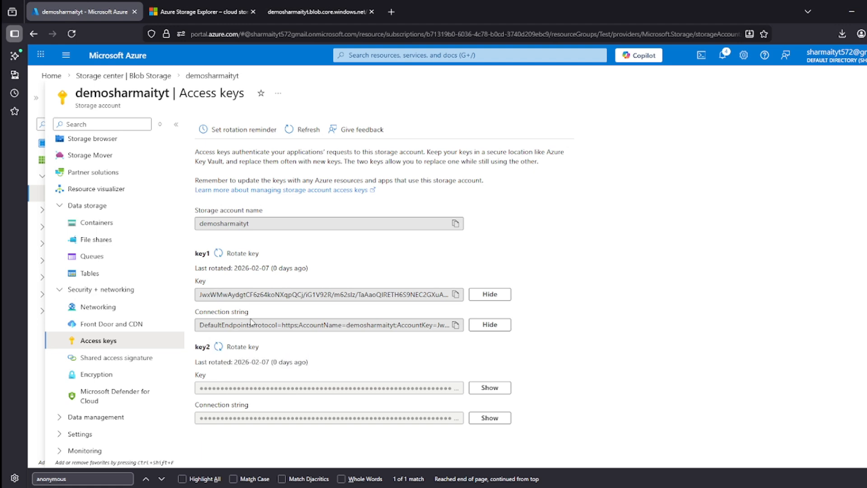
drag(273, 294, 207, 294)
click(403, 382)
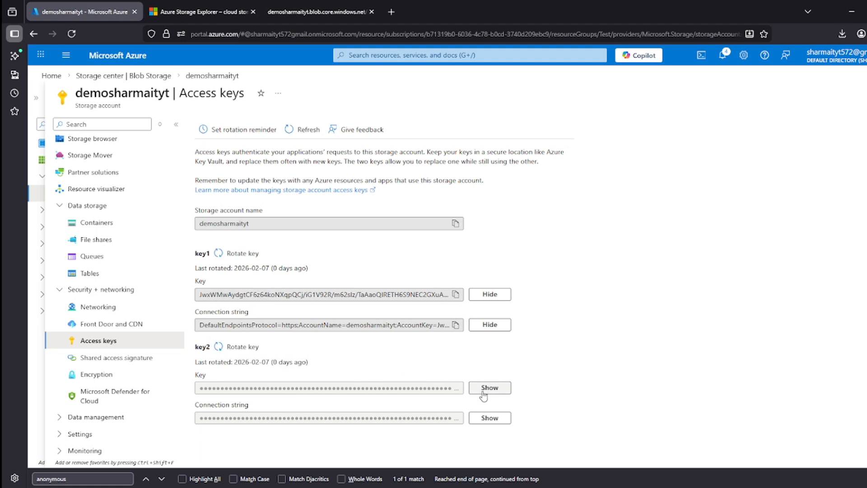
click(482, 391)
drag(306, 388, 374, 324)
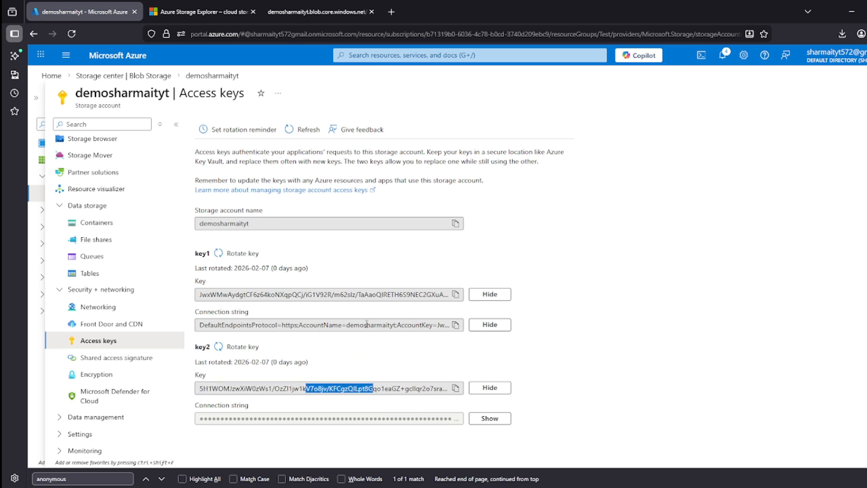
click(345, 347)
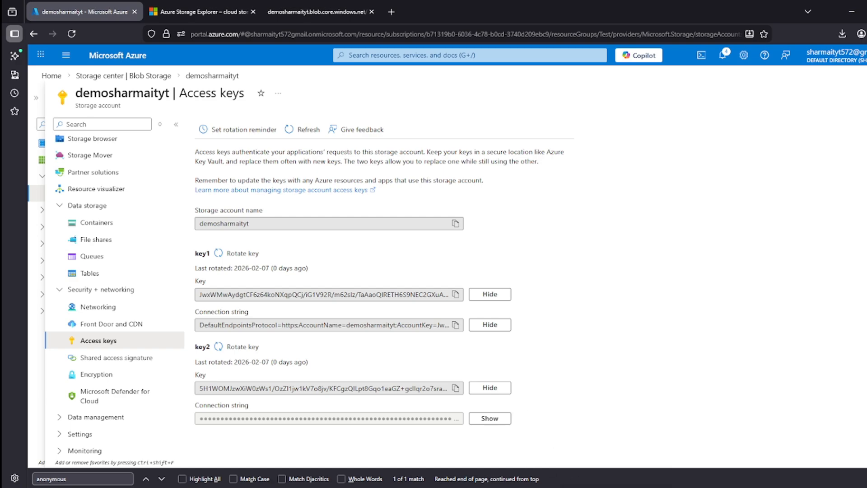
Compare the primary key stored in Storage Explorer with the key1 value and connection string in the Azure portal.
click(572, 487)
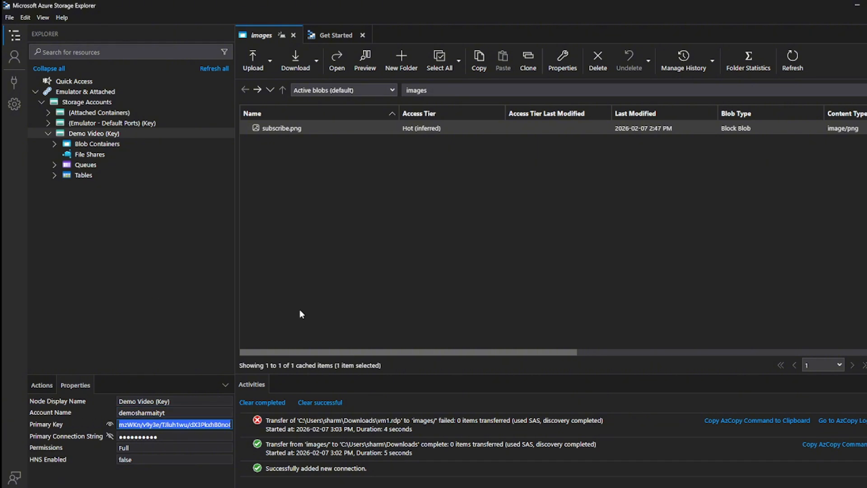
click(855, 10)
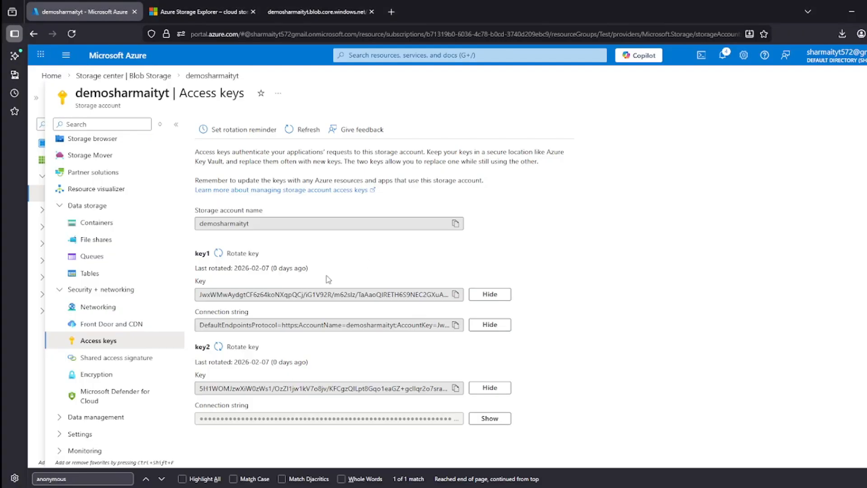
drag(237, 313, 261, 330)
click(262, 329)
drag(207, 294, 296, 296)
click(308, 296)
drag(427, 324, 239, 287)
click(210, 293)
Switch to Storage Explorer and detach the Demo Video storage account connection, confirming the removal.
click(621, 486)
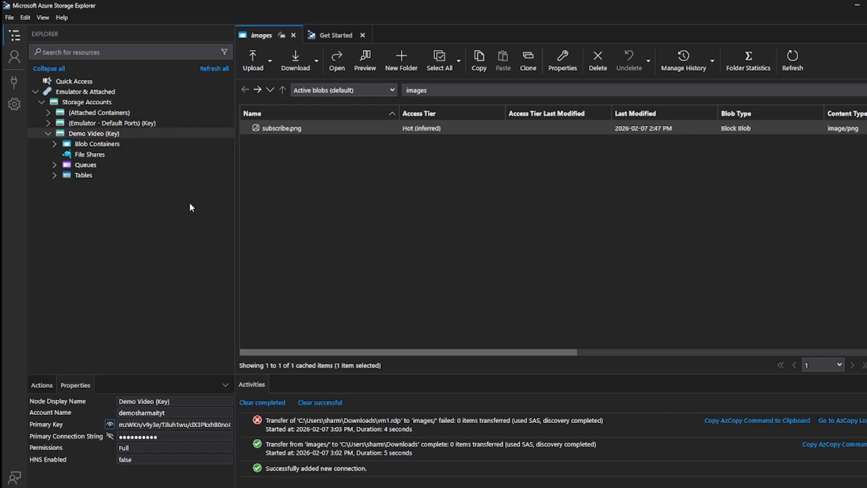
click(48, 133)
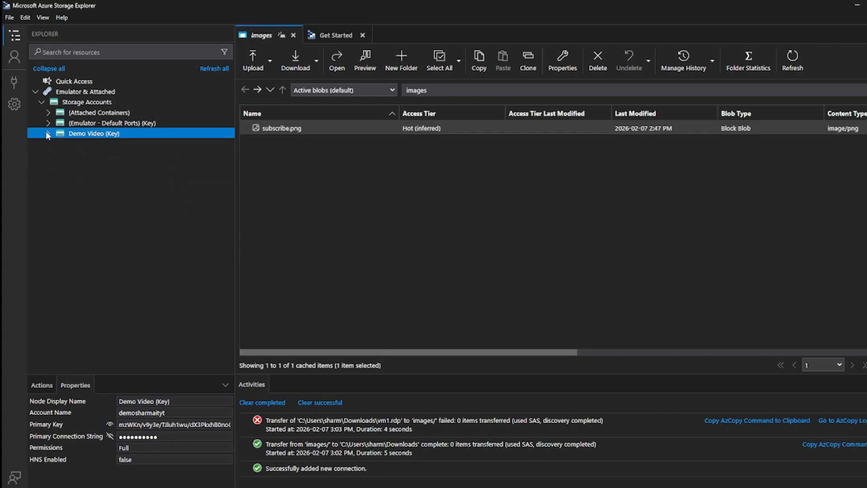
right_click(101, 135)
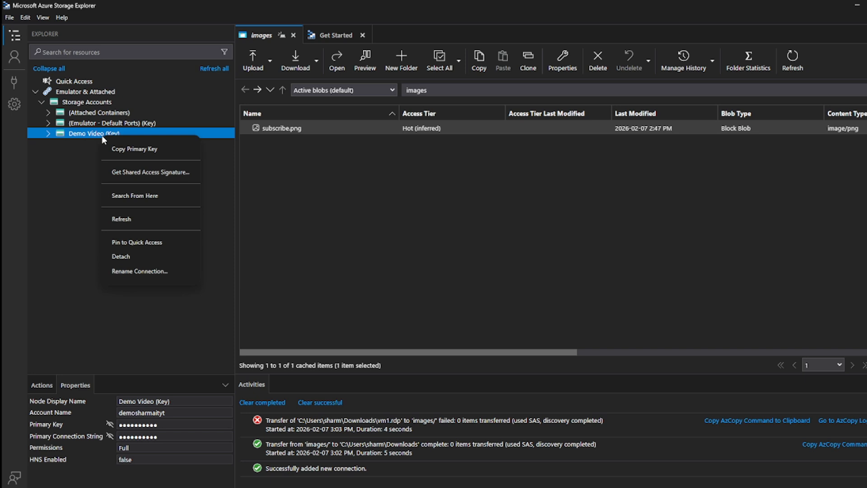
click(131, 258)
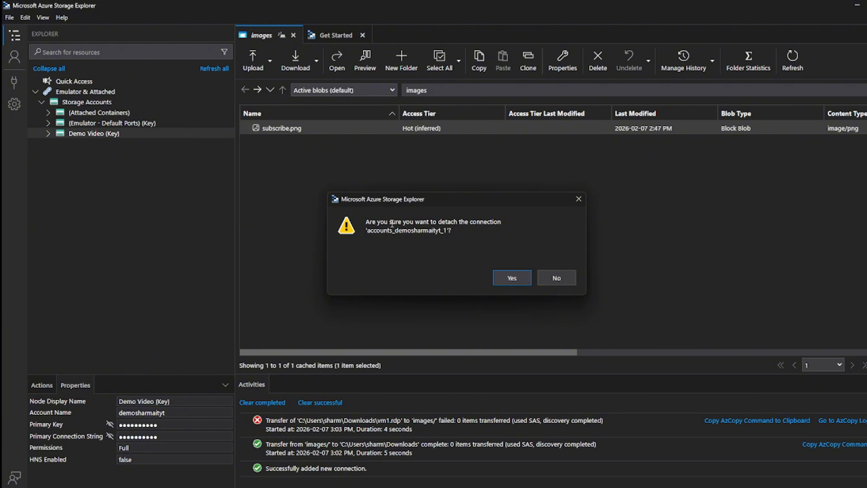
click(508, 277)
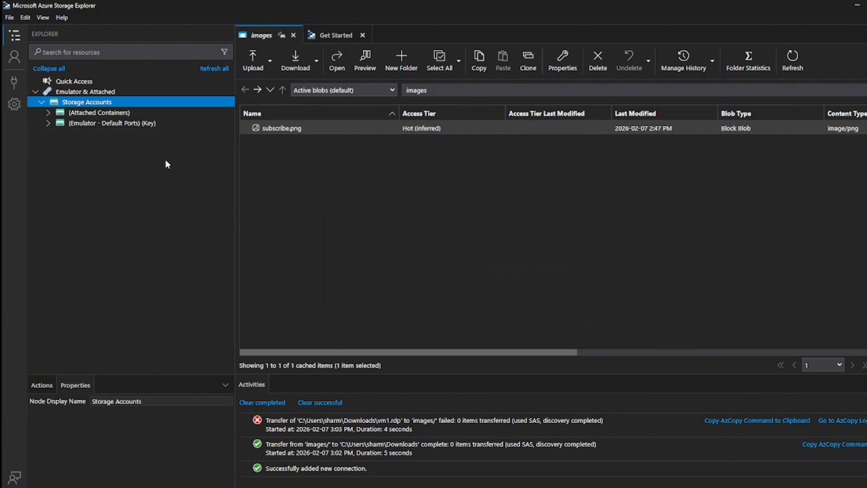
right_click(67, 101)
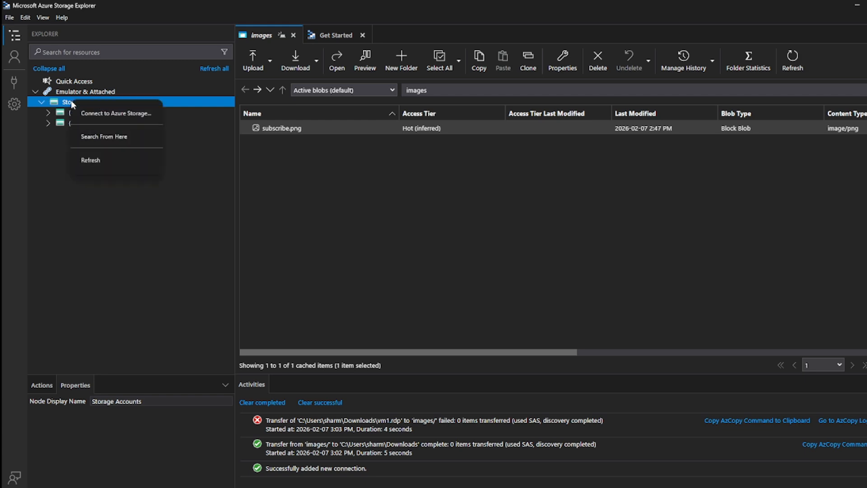
click(96, 116)
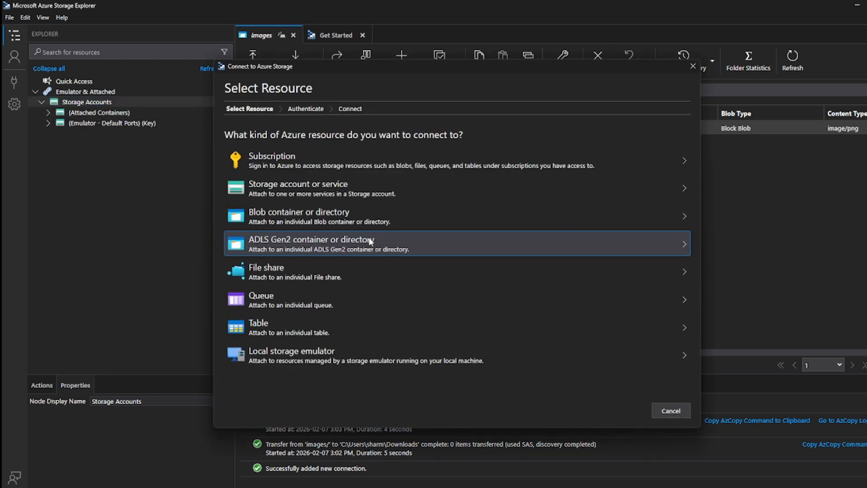
click(302, 195)
click(267, 174)
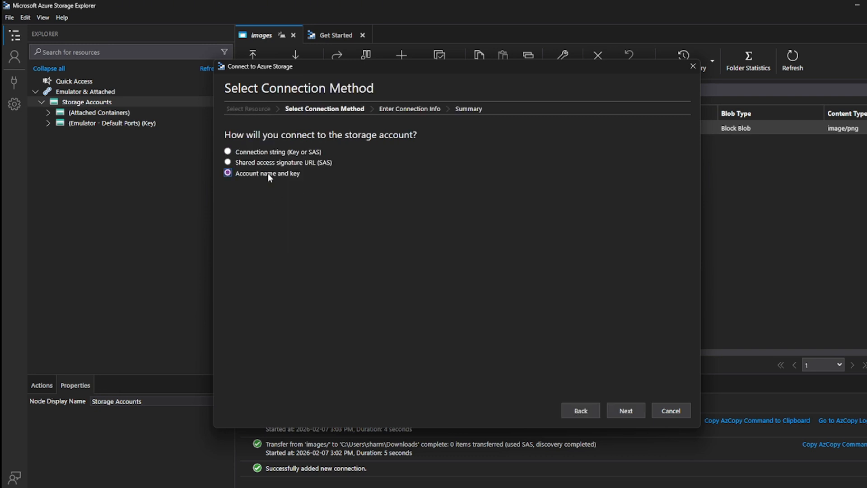
click(627, 410)
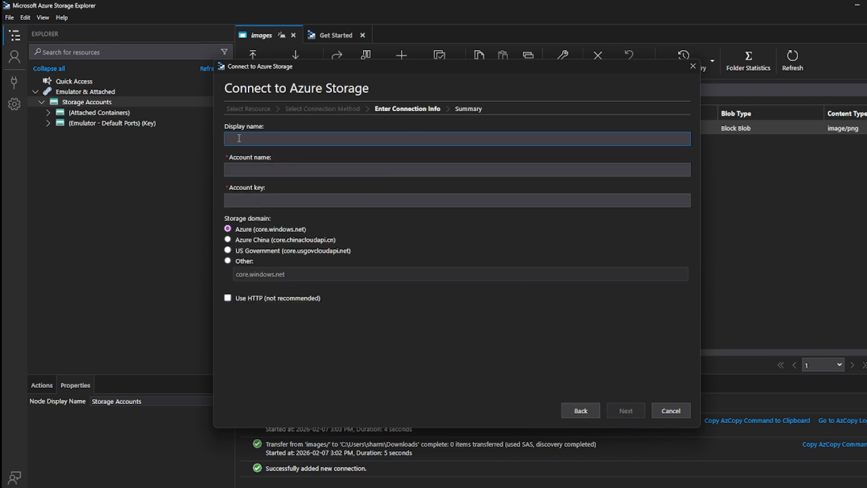
click(250, 168)
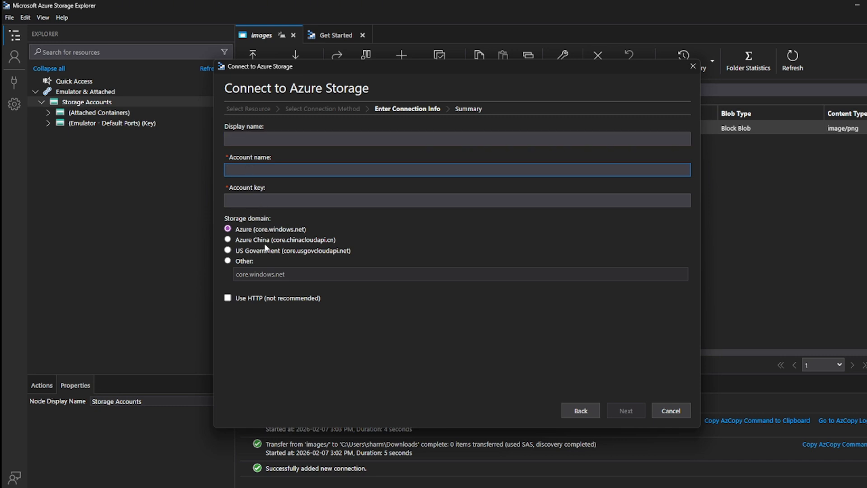
click(671, 409)
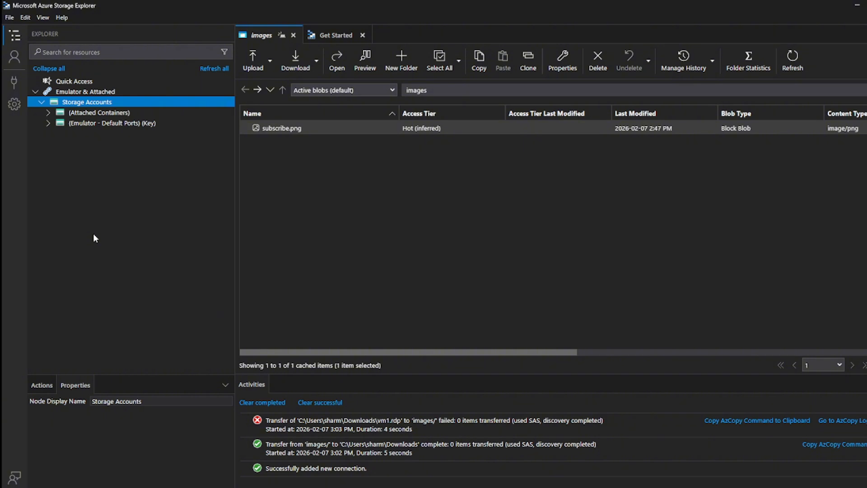
Switch to the Azure portal, enable key rotation reminders for the storage account and open the reminder frequency options.
key(alt+Tab)
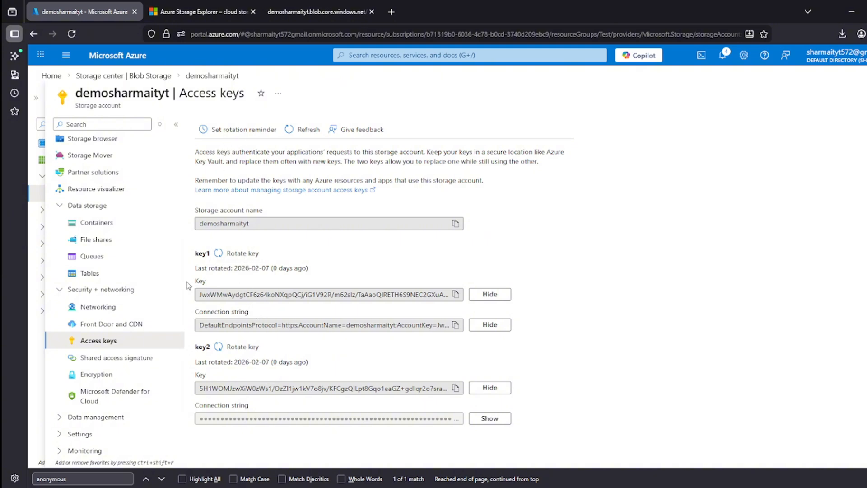
drag(192, 254, 311, 363)
click(311, 363)
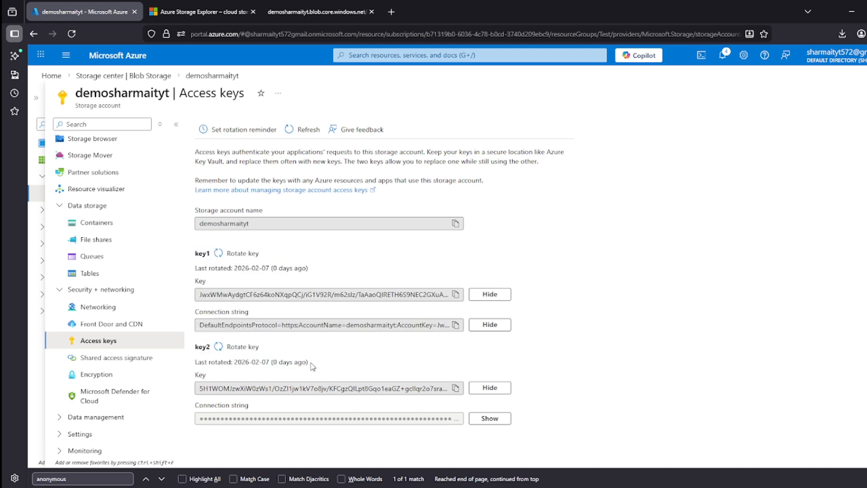
click(225, 129)
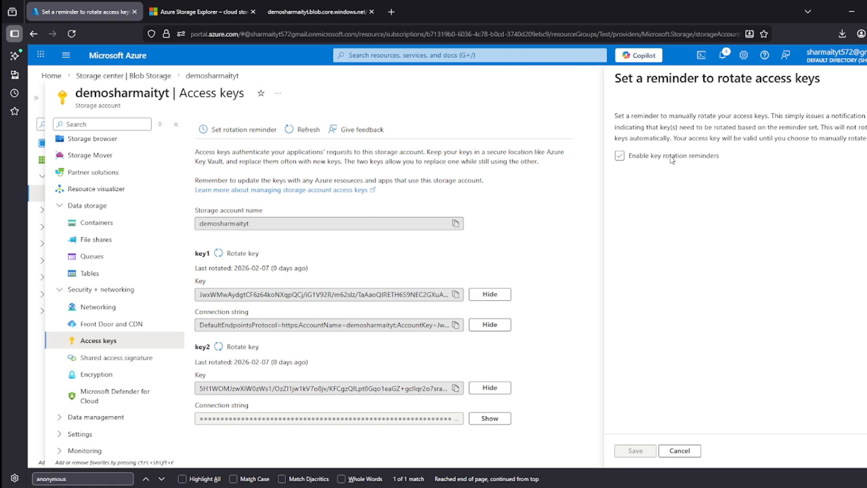
click(619, 155)
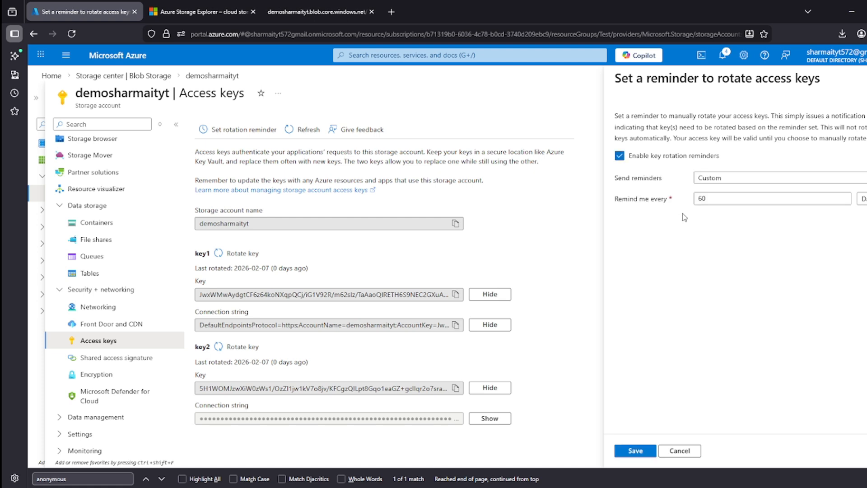
click(728, 179)
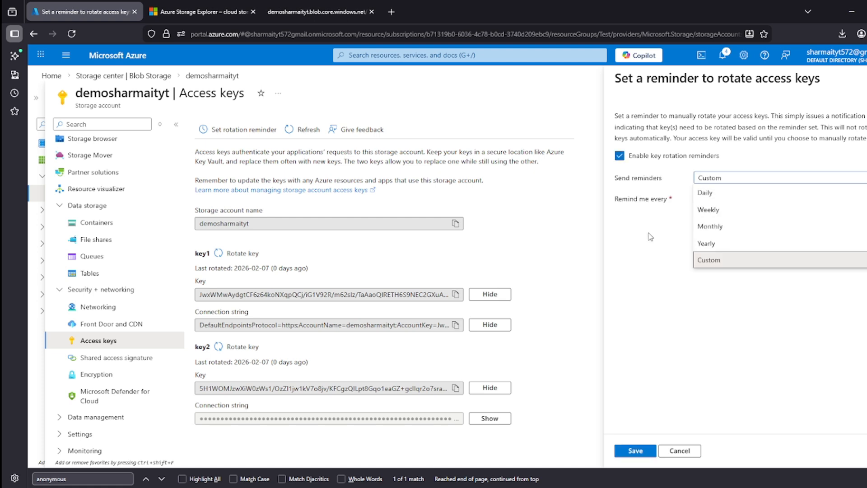